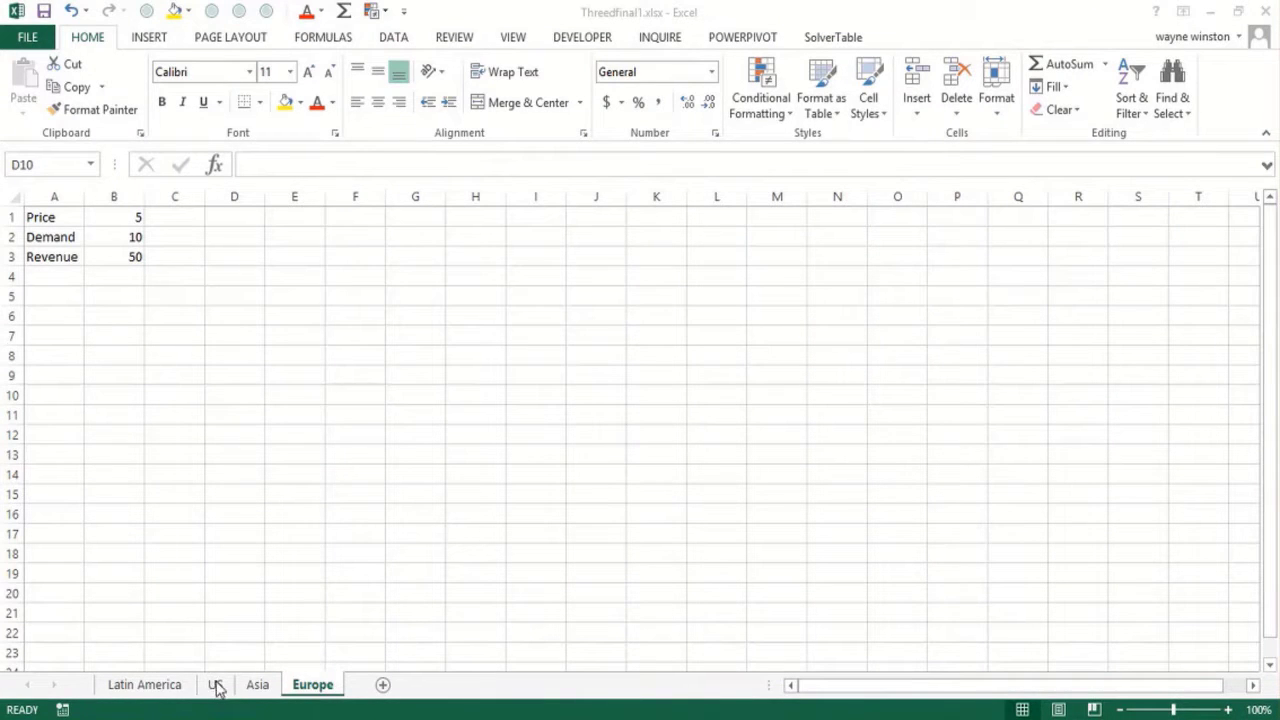
Inspect the Europe sheet's revenue formula, and set the US sheet's price to 7 and demand to 12
{"action": "left_click", "coordinate": [121, 256]}
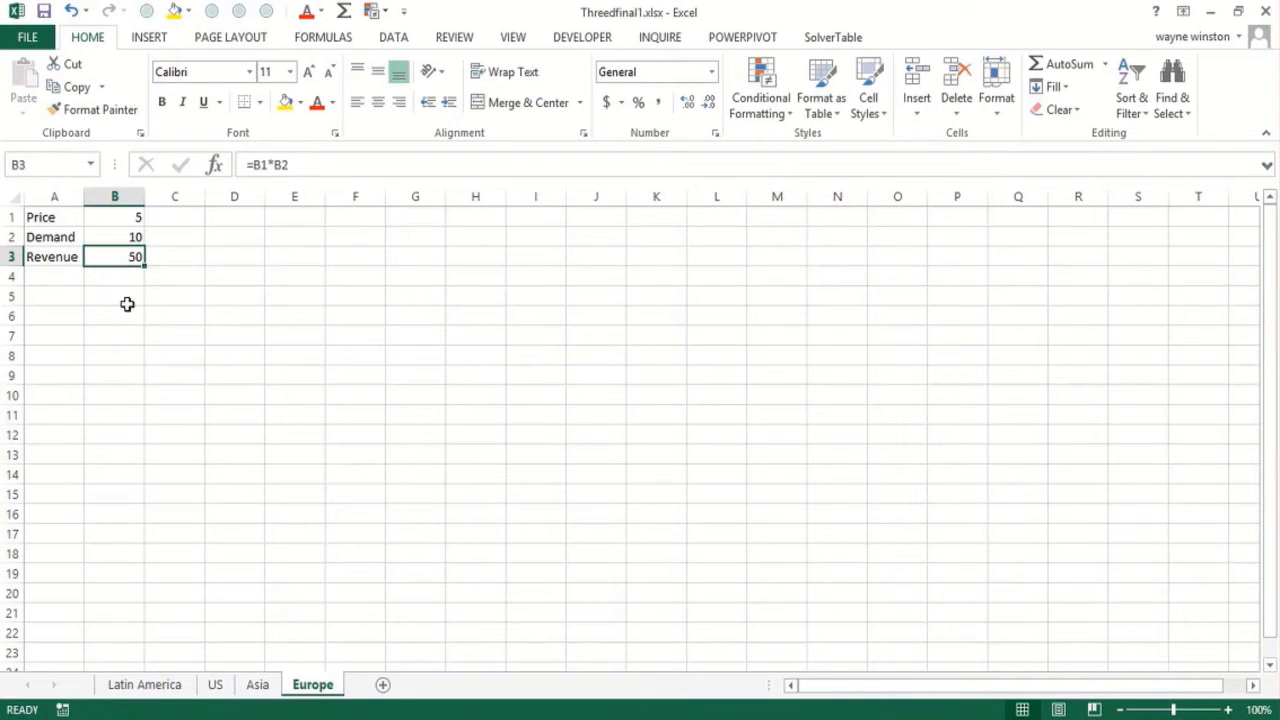
{"action": "left_click", "coordinate": [215, 686]}
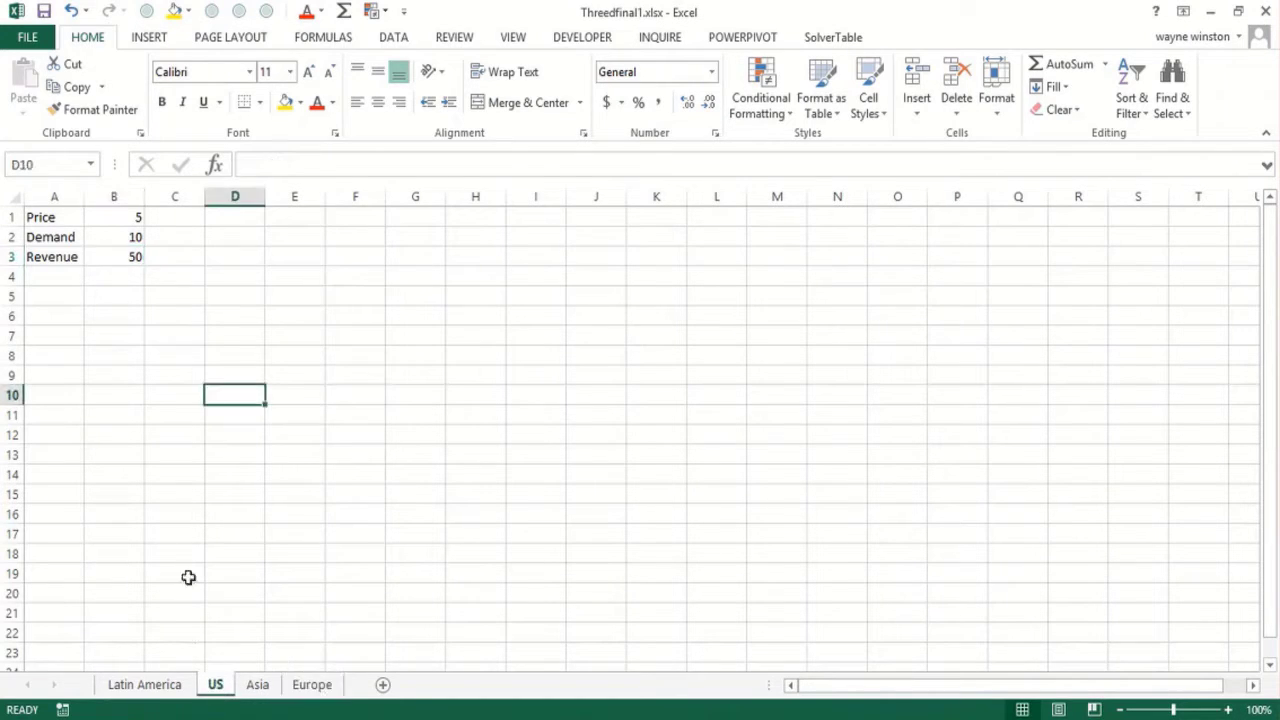
{"action": "left_click", "coordinate": [120, 219]}
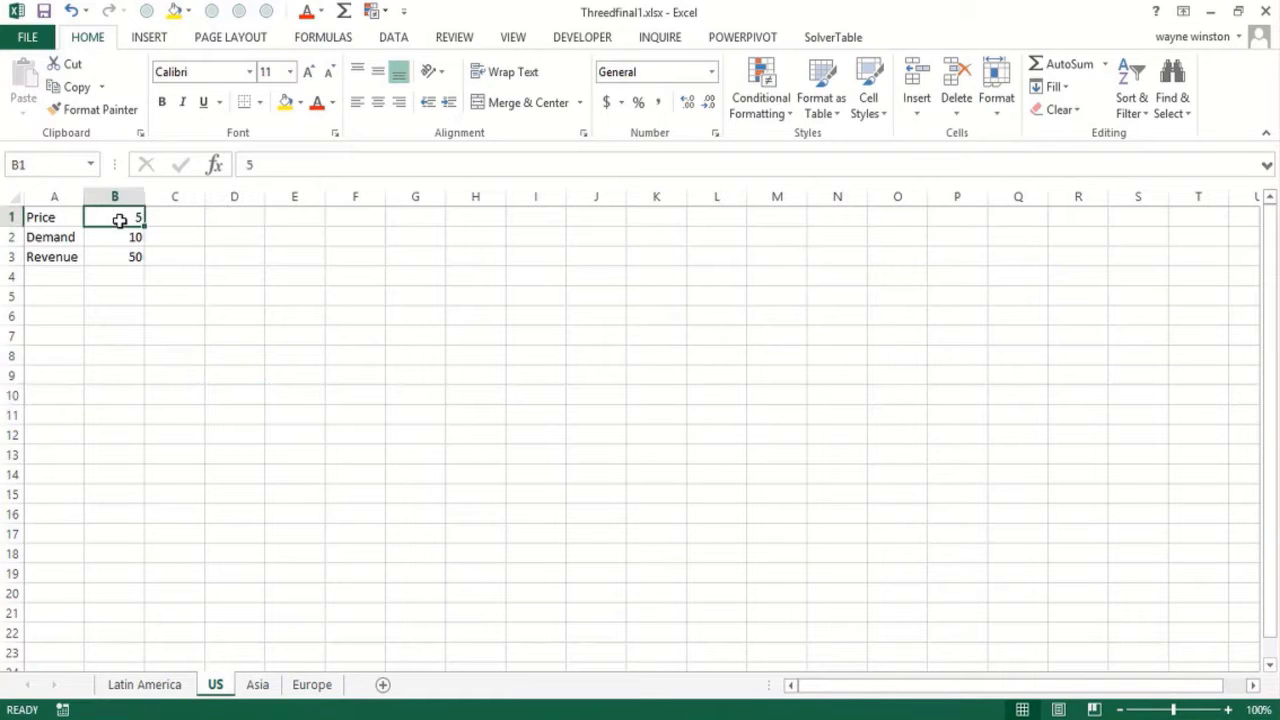
{"action": "type", "text": "7"}
{"action": "key", "text": "Return"}
{"action": "type", "text": "12"}
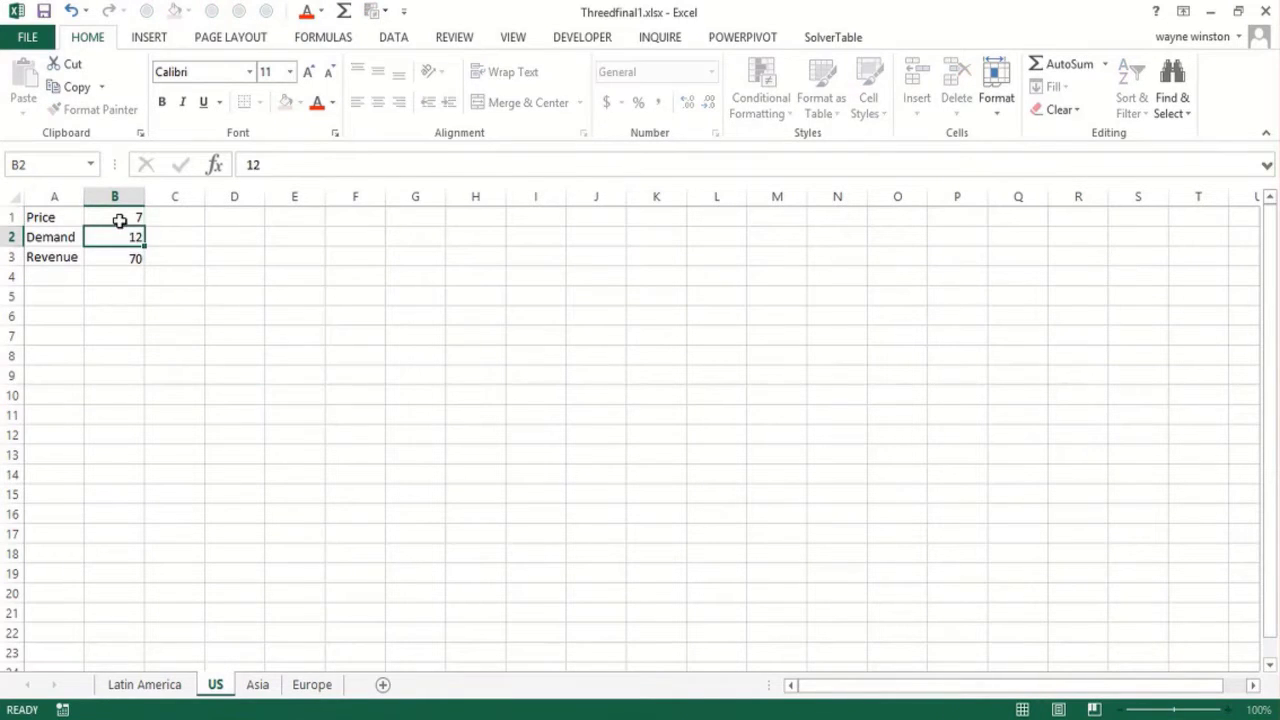
{"action": "key", "text": "Return"}
On the Europe sheet, set the demand to 8 and the price to 9
{"action": "left_click", "coordinate": [314, 686]}
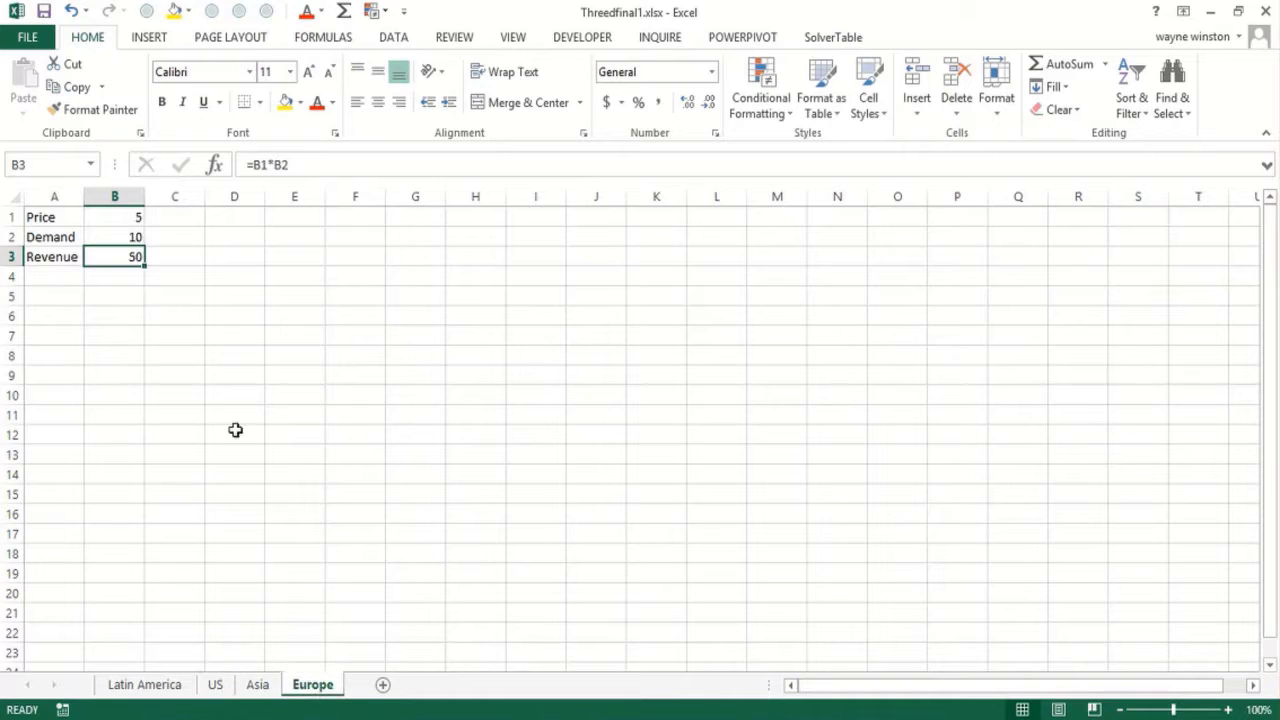
{"action": "left_click", "coordinate": [117, 235]}
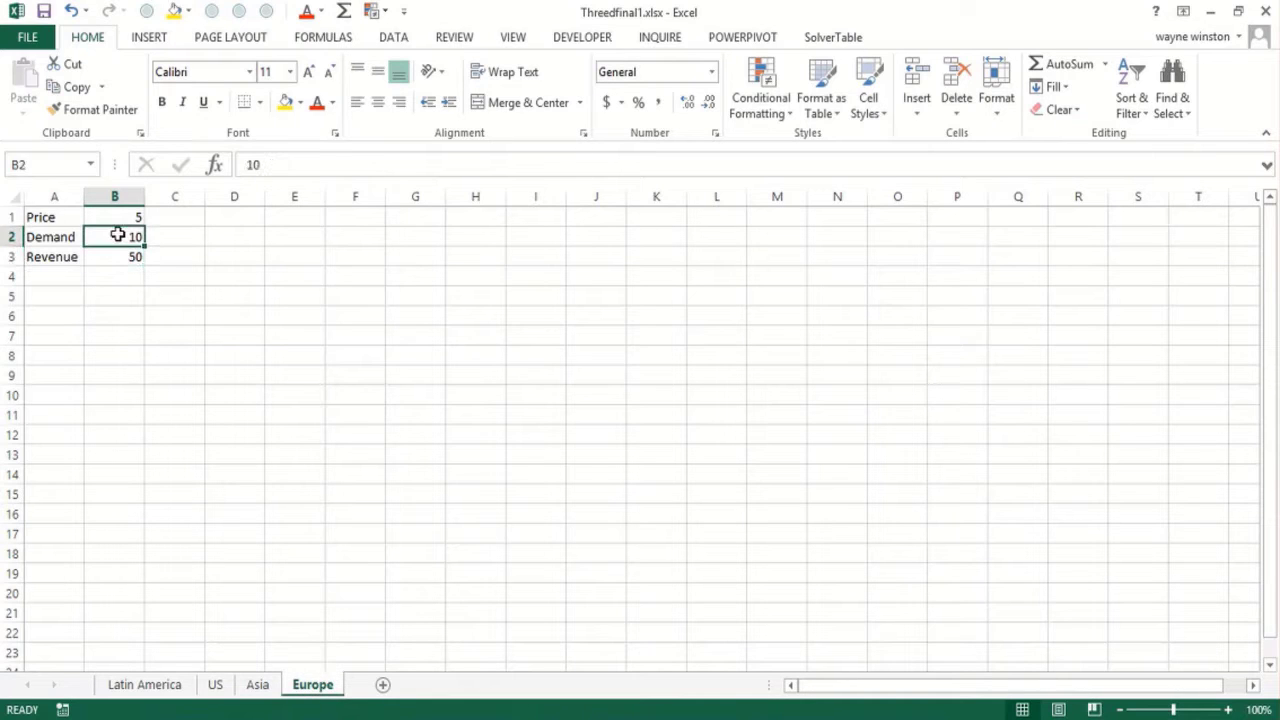
{"action": "type", "text": "8"}
{"action": "key", "text": "Up"}
{"action": "type", "text": "9"}
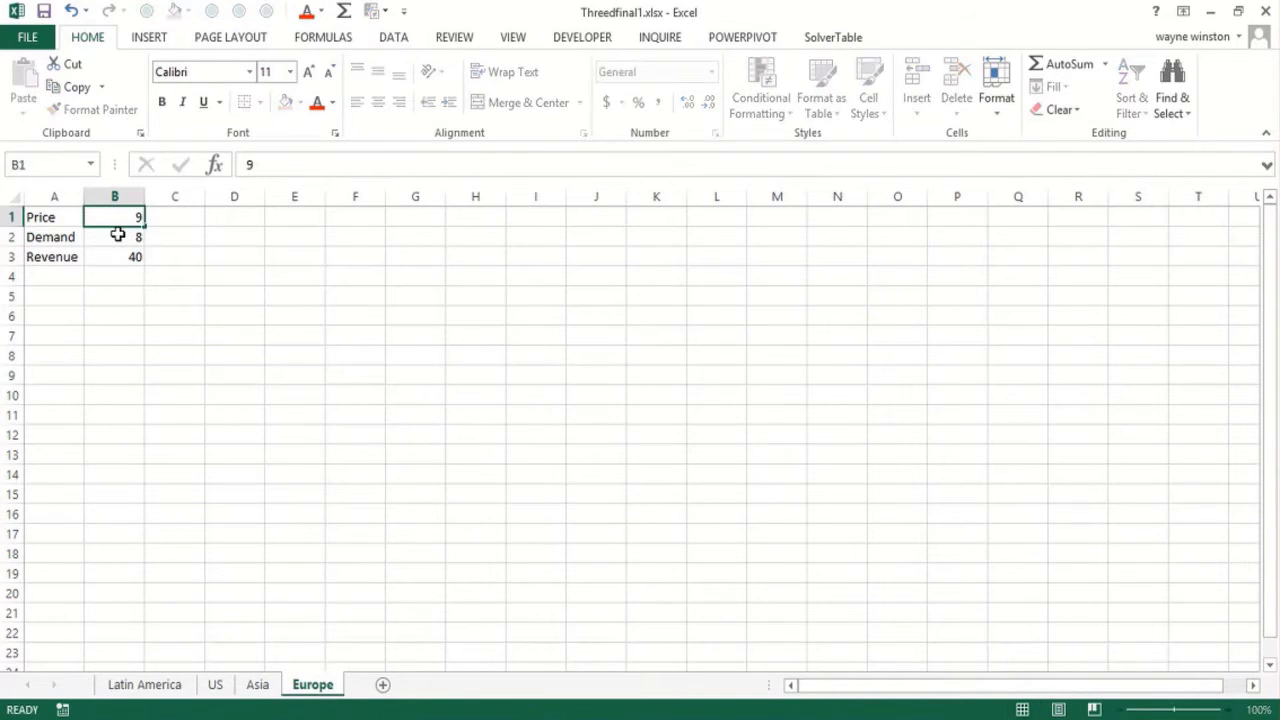
{"action": "key", "text": "Return"}
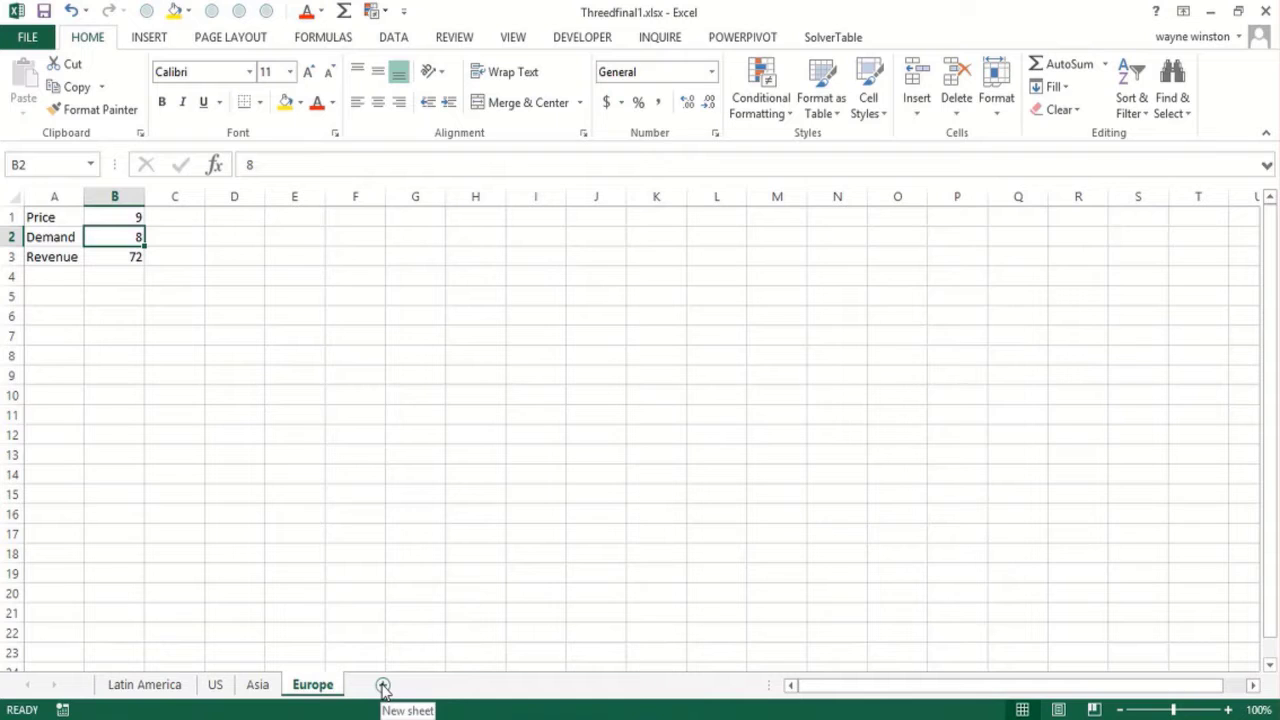
Add a new worksheet after Europe and name it Summary
{"action": "left_click", "coordinate": [383, 686]}
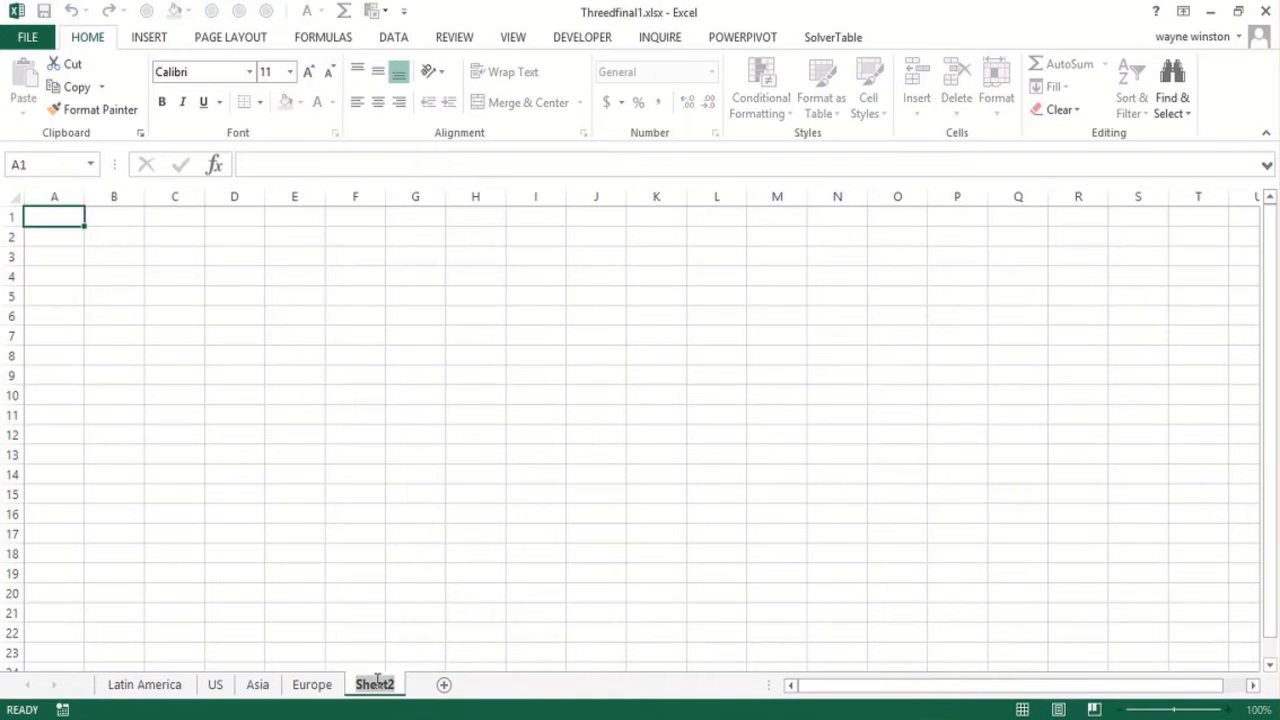
{"action": "type", "text": "Summary"}
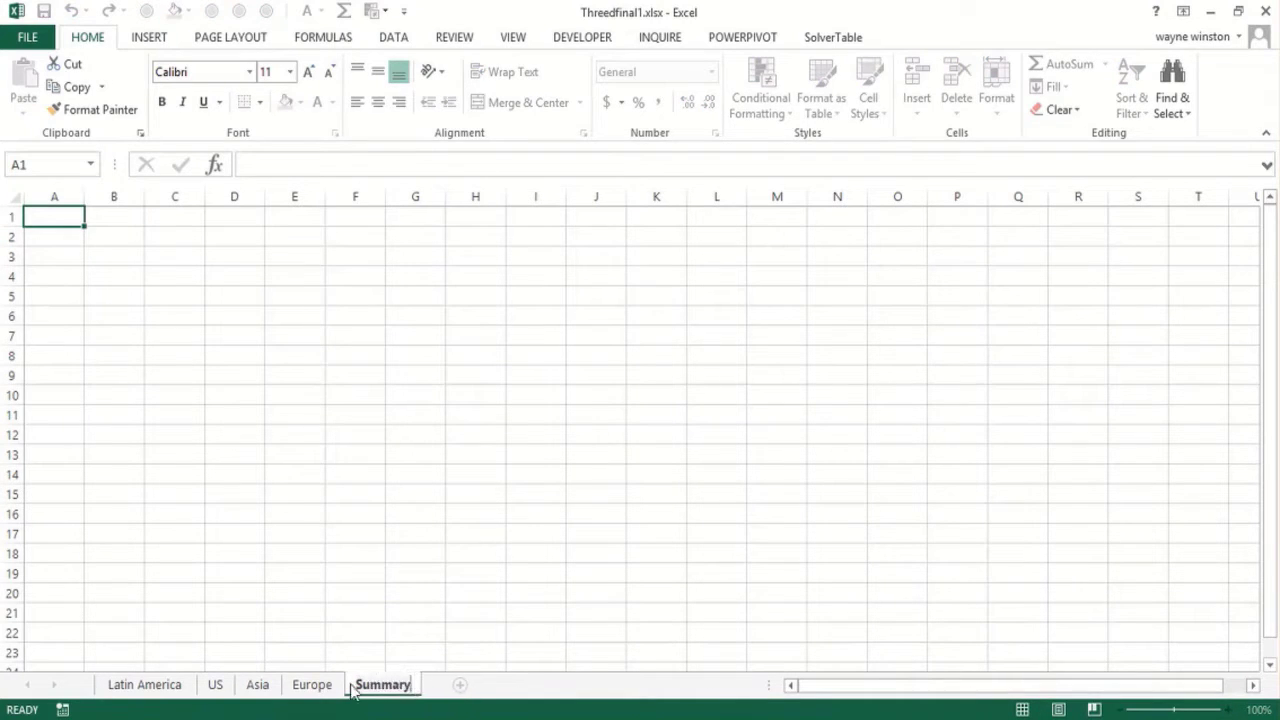
{"action": "left_click", "coordinate": [150, 686]}
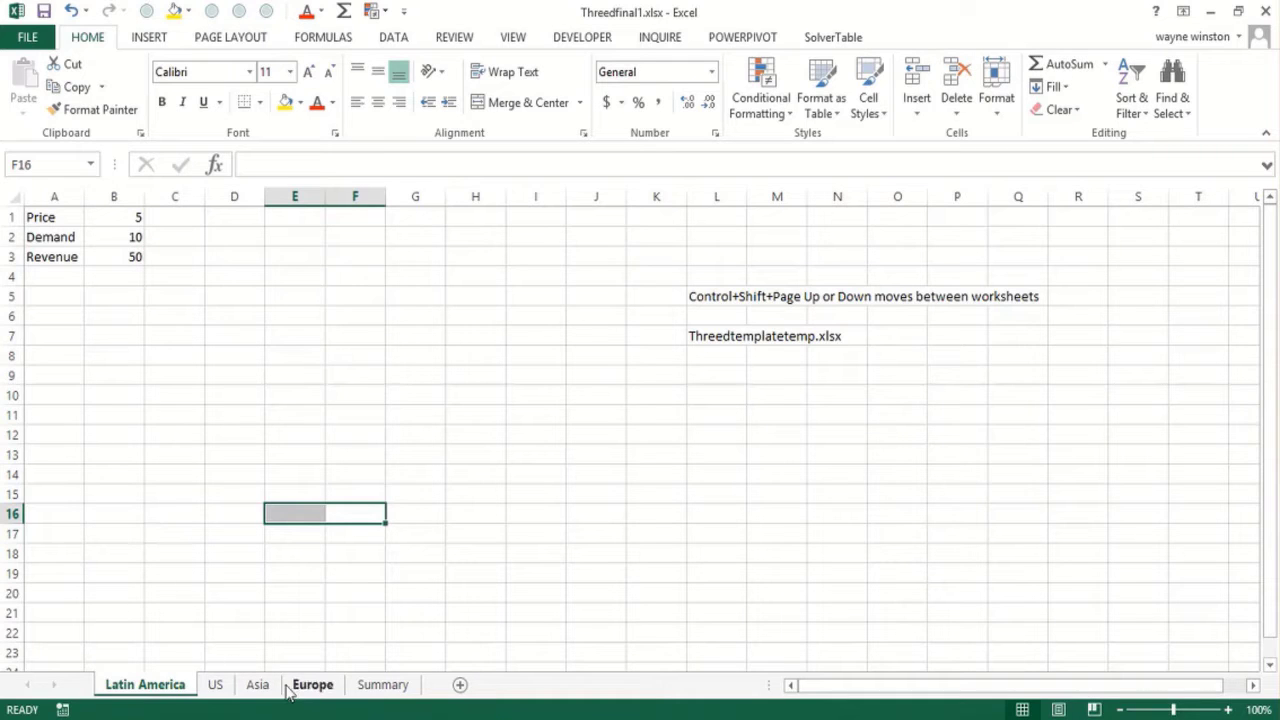
In cell D5 of Summary, total revenue cell B3 across all region sheets with =SUM('Latin America:Europe'!B3)
{"action": "left_click", "coordinate": [383, 686]}
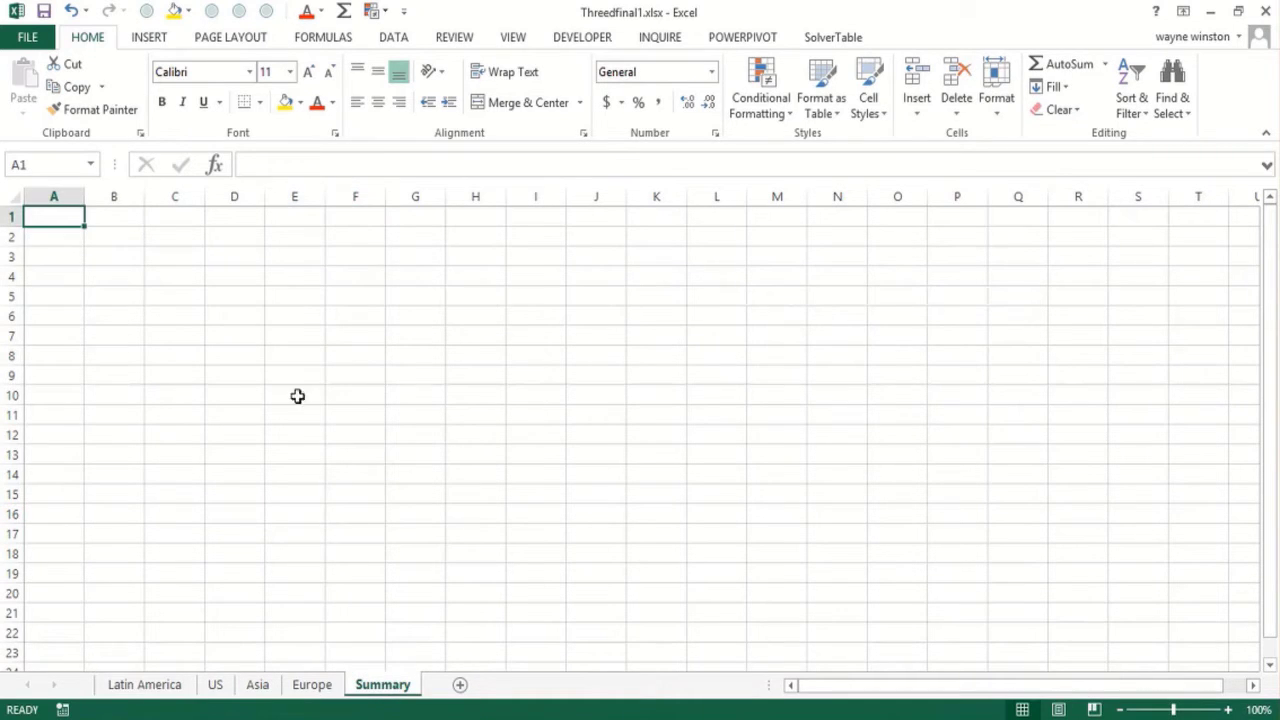
{"action": "left_click", "coordinate": [238, 304]}
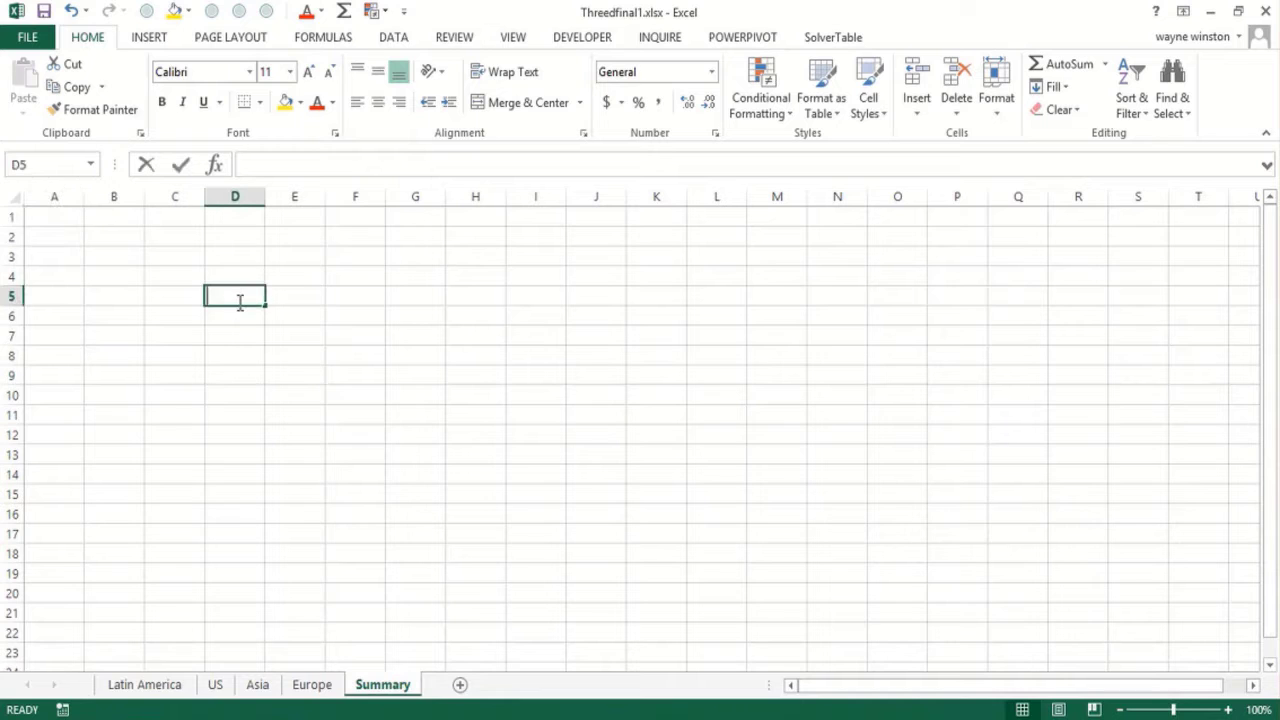
{"action": "type", "text": "=sum("}
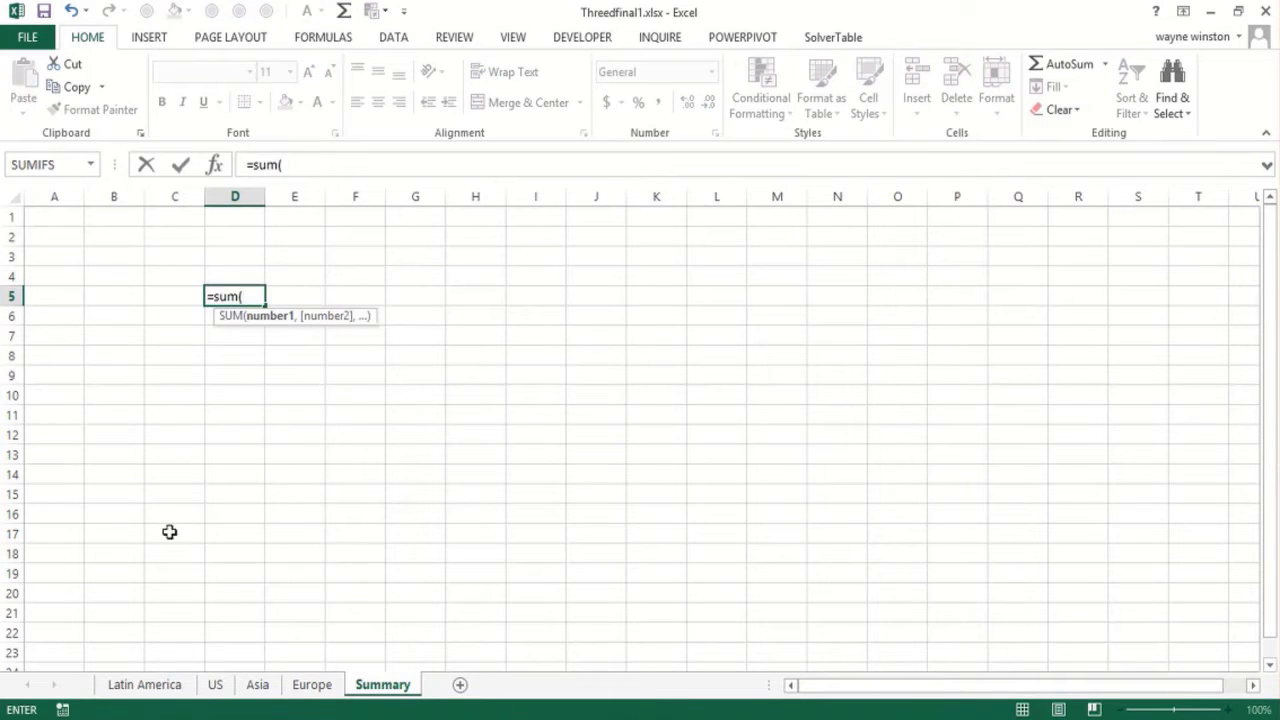
{"action": "left_click", "coordinate": [145, 686]}
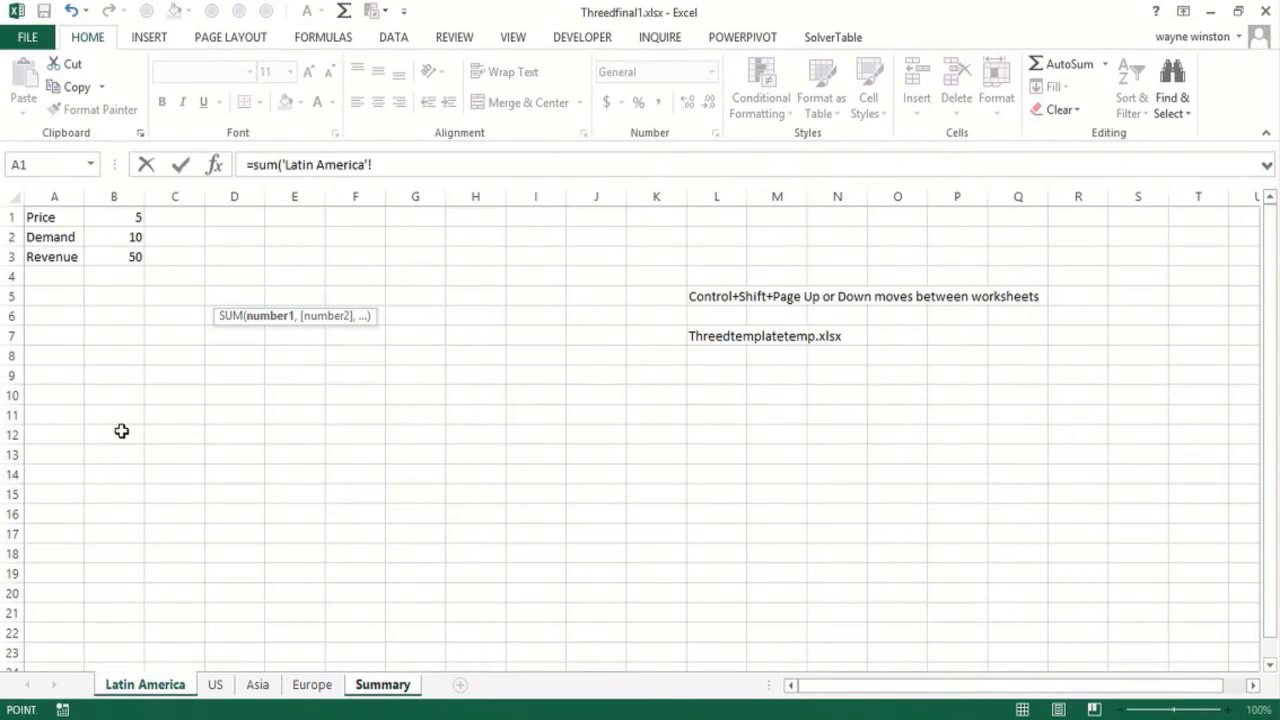
{"action": "left_click", "coordinate": [112, 257]}
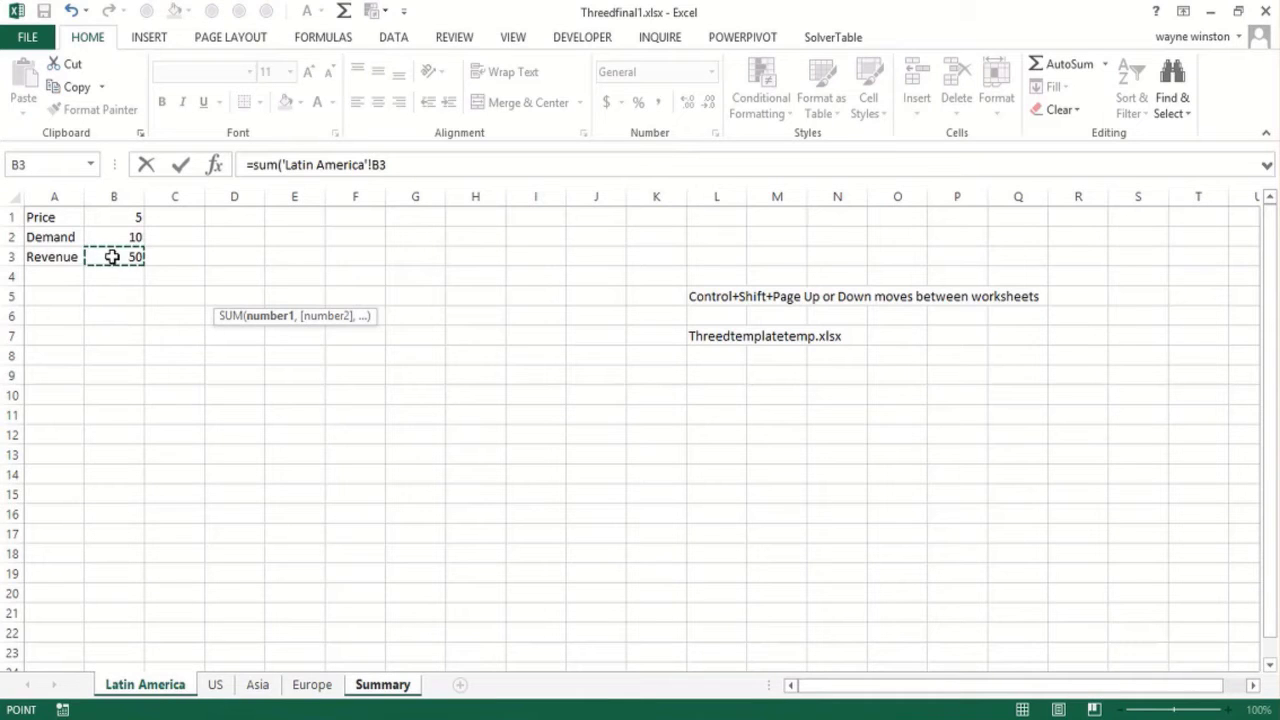
{"action": "left_click", "coordinate": [312, 686], "text": "shift"}
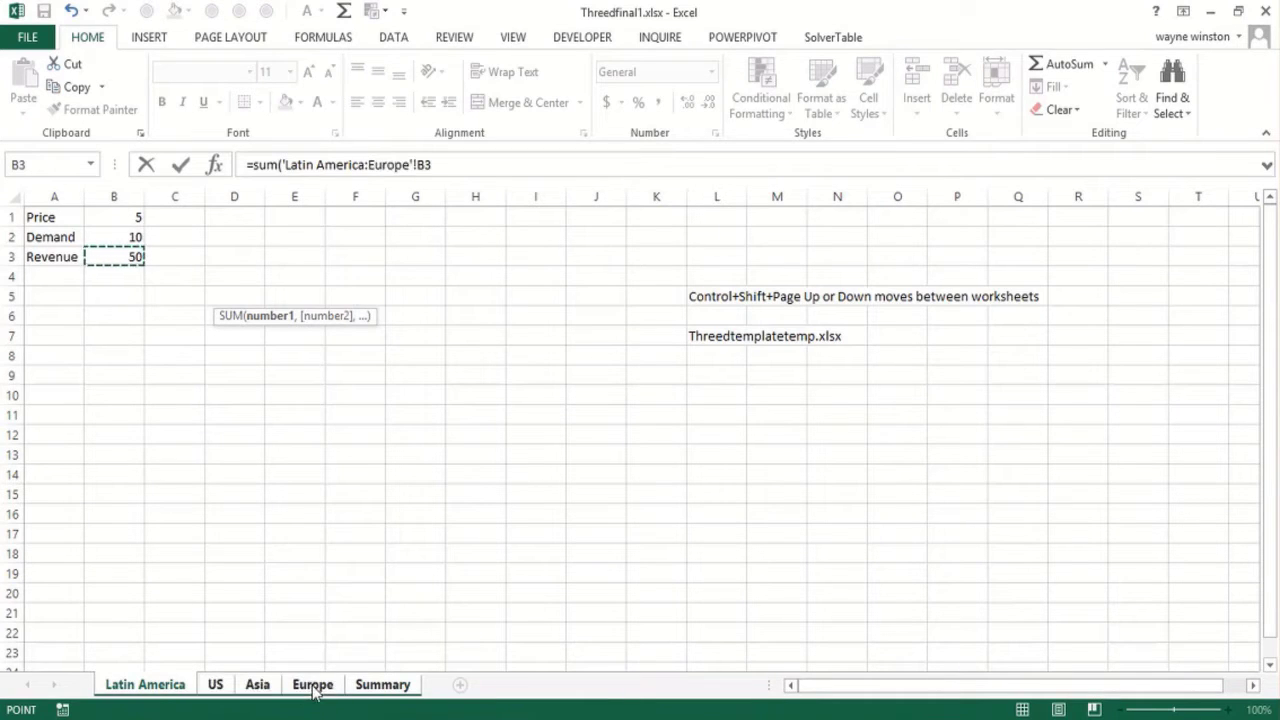
{"action": "left_click", "coordinate": [445, 168]}
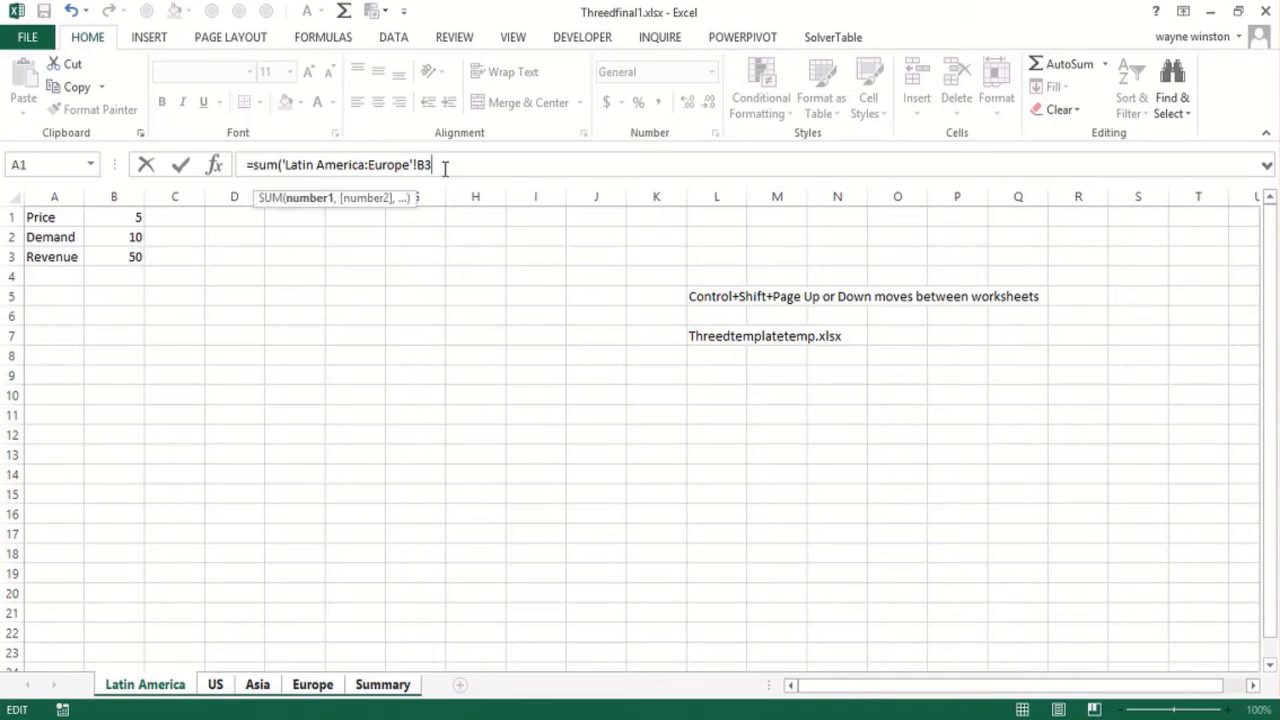
{"action": "type", "text": ")"}
{"action": "key", "text": "Return"}
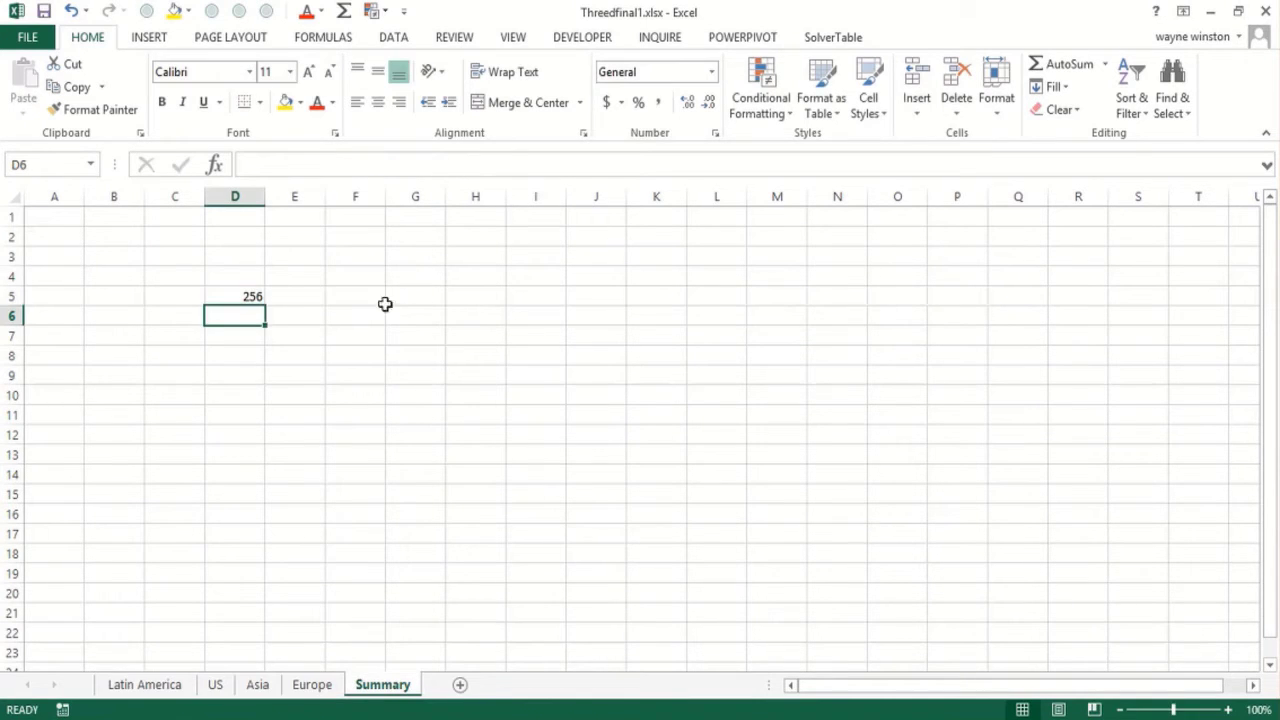
Show the formula of D5 as text in cell E5 with =FORMULATEXT(D5)
{"action": "left_click", "coordinate": [301, 293]}
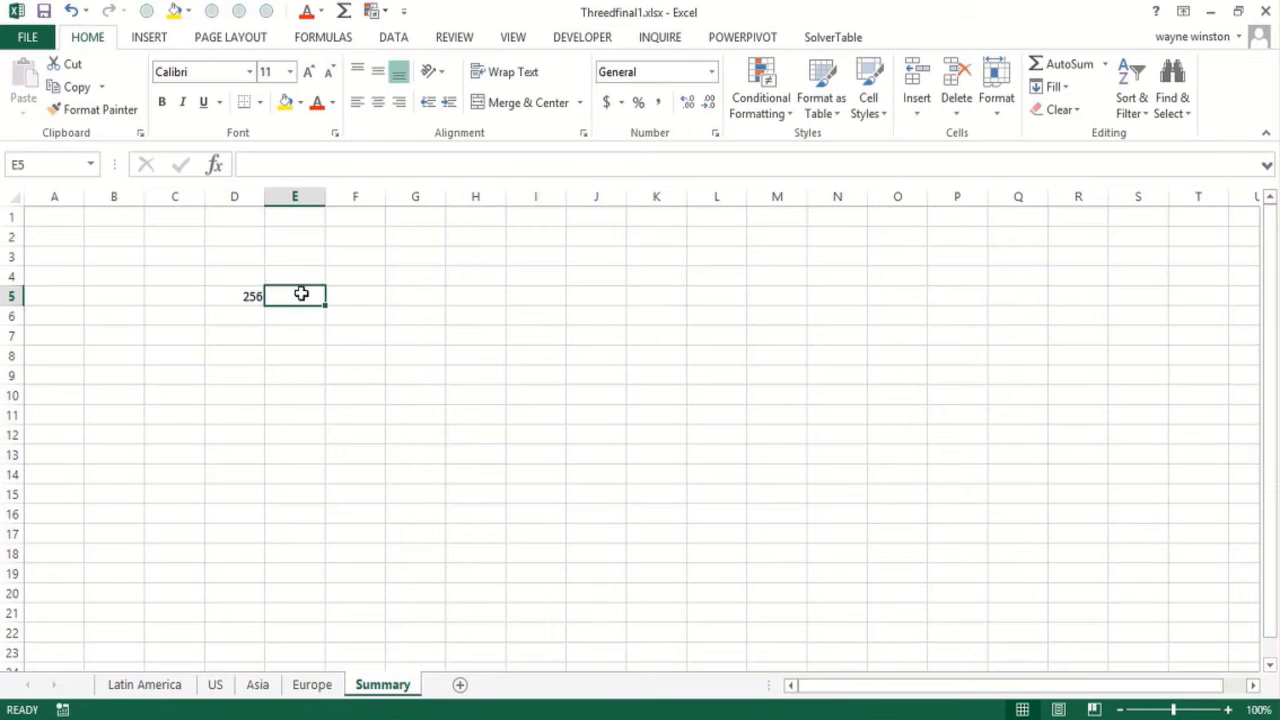
{"action": "type", "text": "=form"}
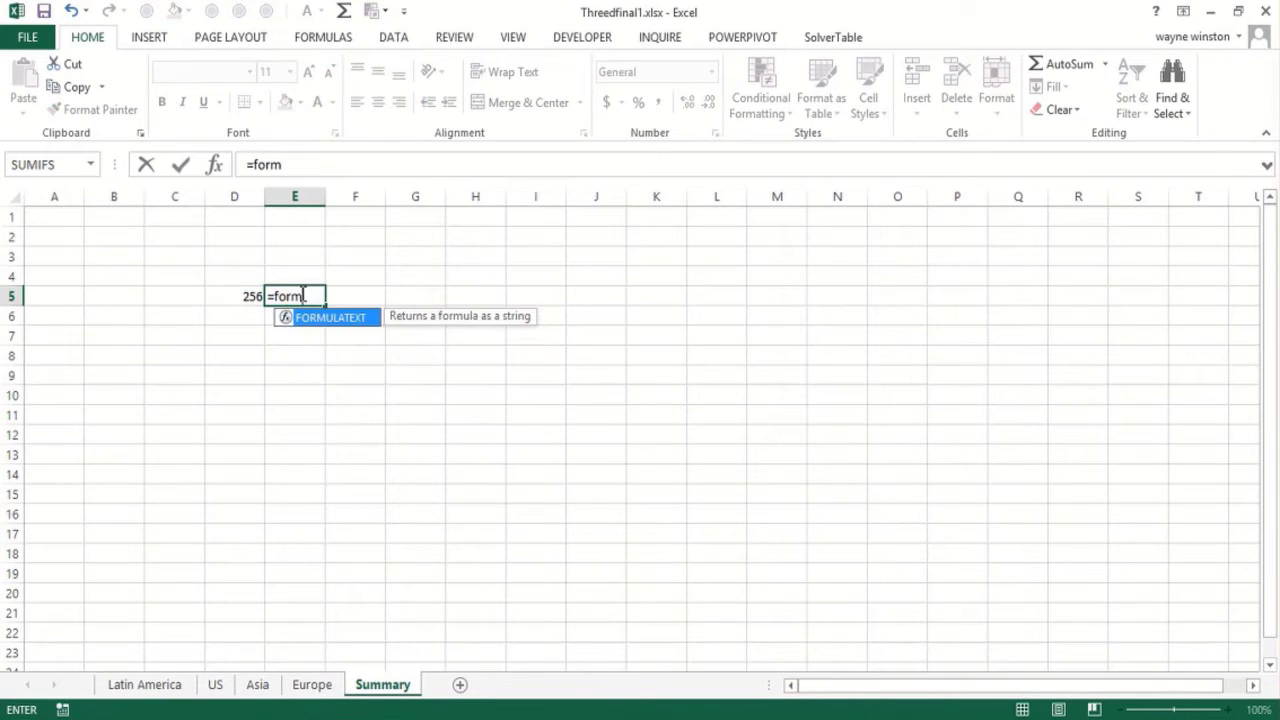
{"action": "double_click", "coordinate": [319, 320]}
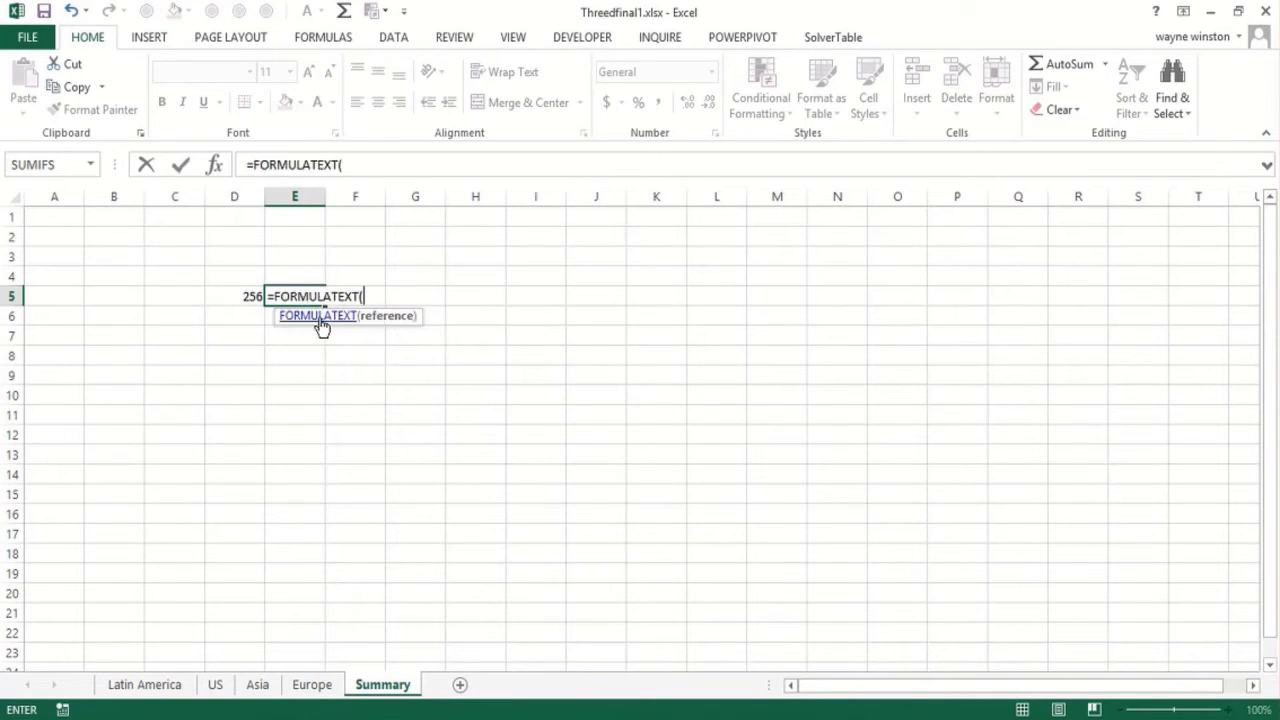
{"action": "left_click", "coordinate": [245, 298]}
{"action": "type", "text": ")"}
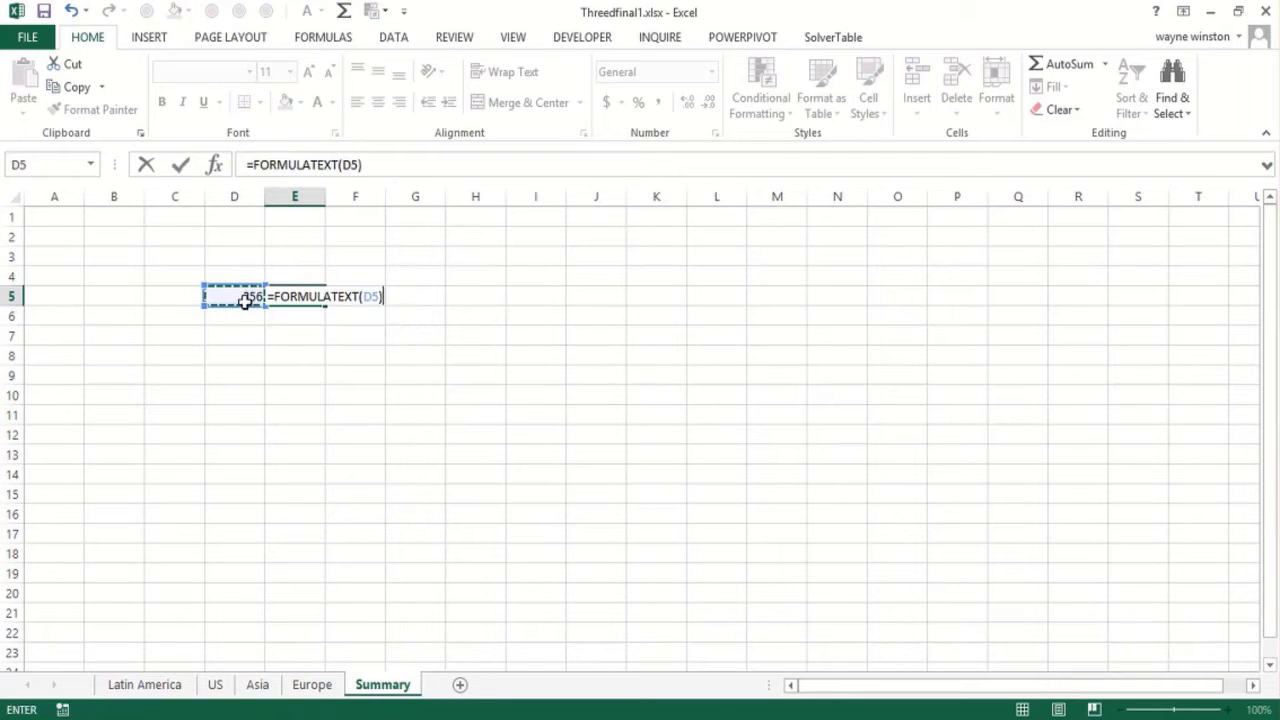
{"action": "key", "text": "Return"}
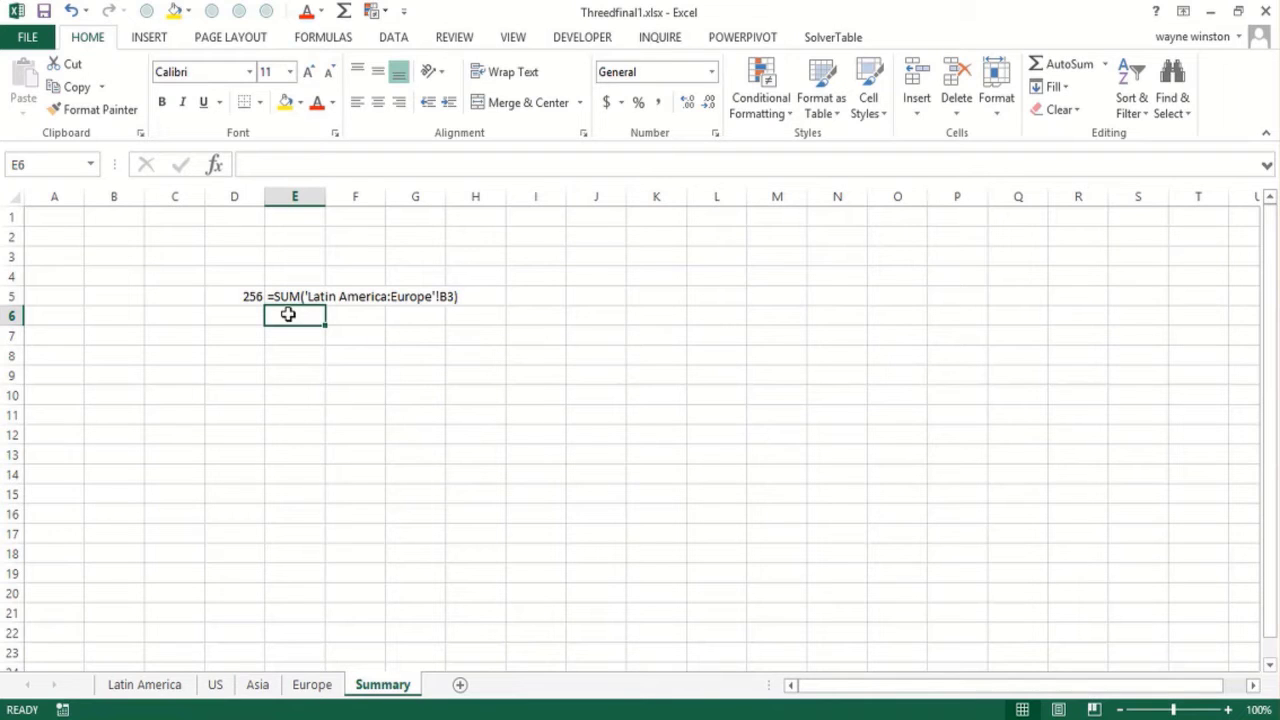
Insert a new worksheet before the US sheet and name it Africa
{"action": "left_click", "coordinate": [215, 686]}
{"action": "right_click", "coordinate": [215, 686]}
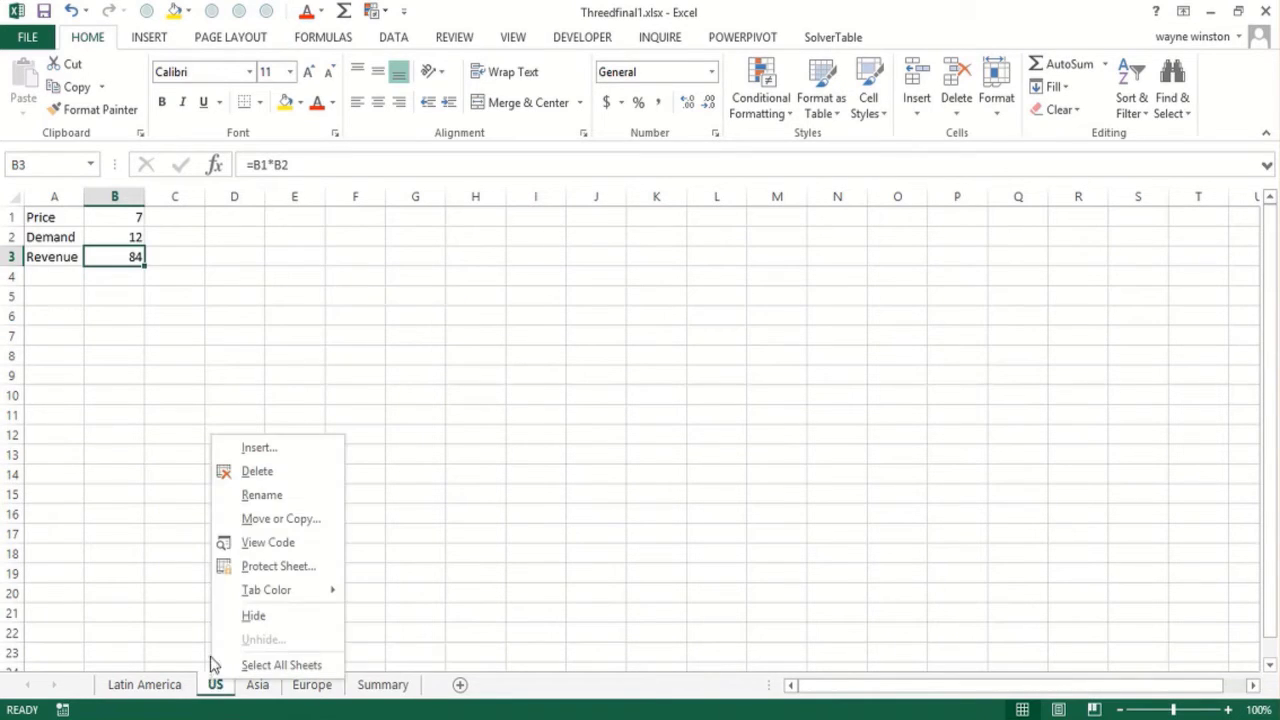
{"action": "left_click", "coordinate": [278, 451]}
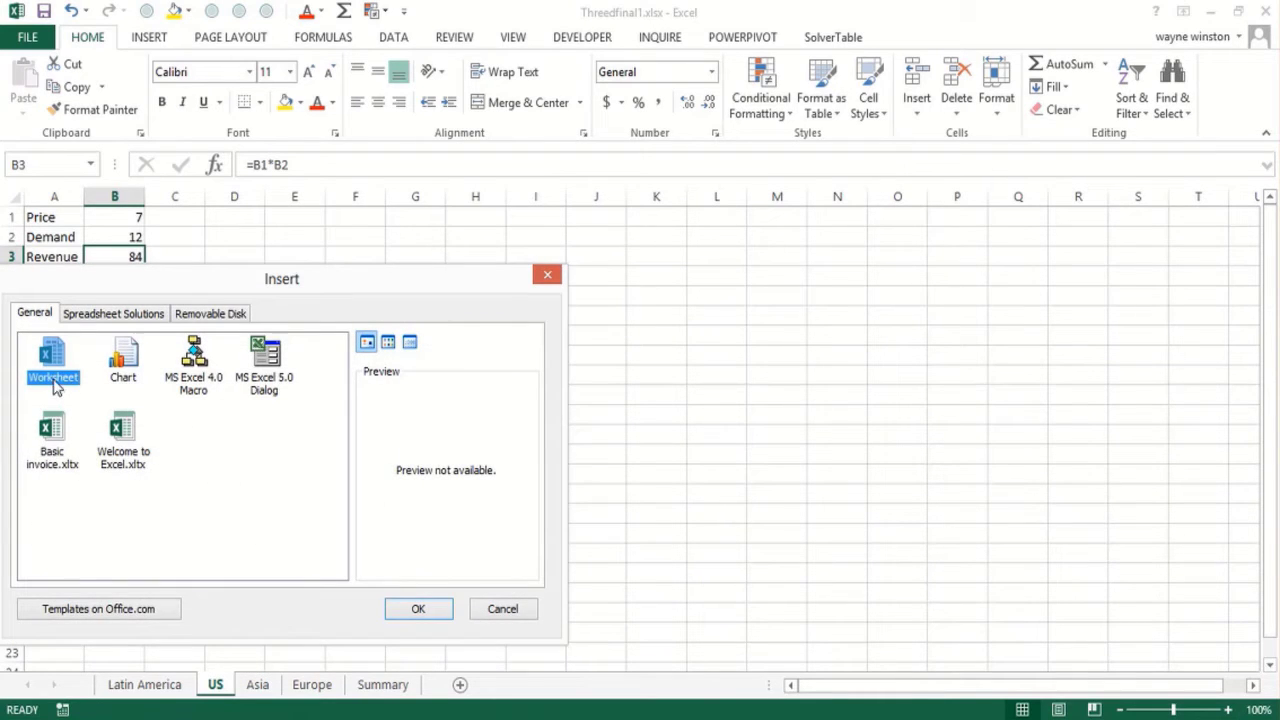
{"action": "left_click", "coordinate": [410, 612]}
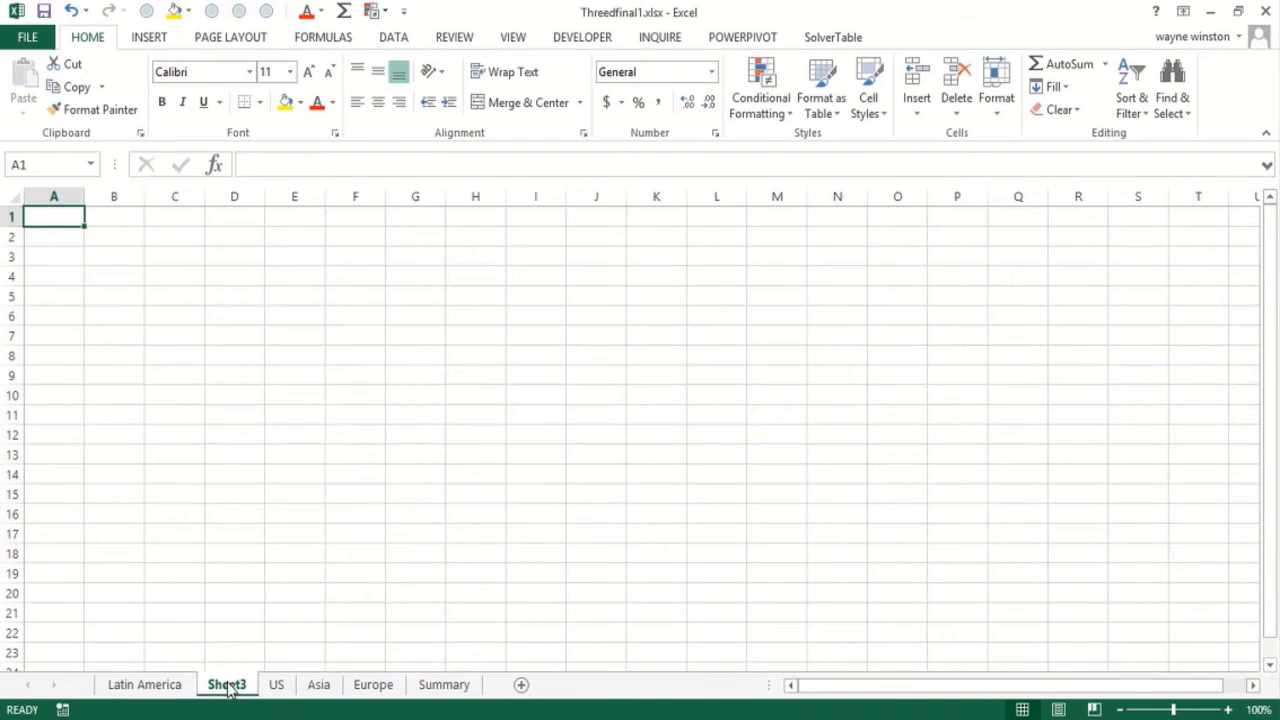
{"action": "double_click", "coordinate": [229, 684]}
{"action": "double_click", "coordinate": [229, 684]}
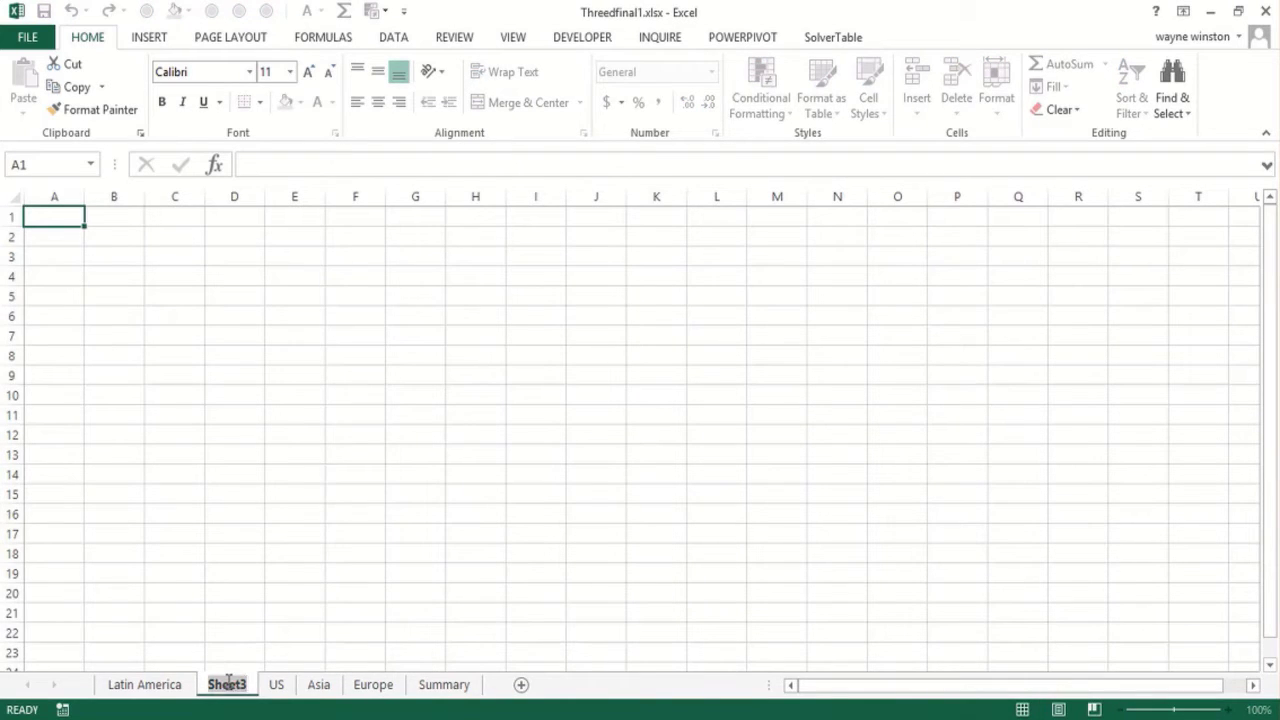
{"action": "type", "text": "Africa"}
{"action": "key", "text": "Return"}
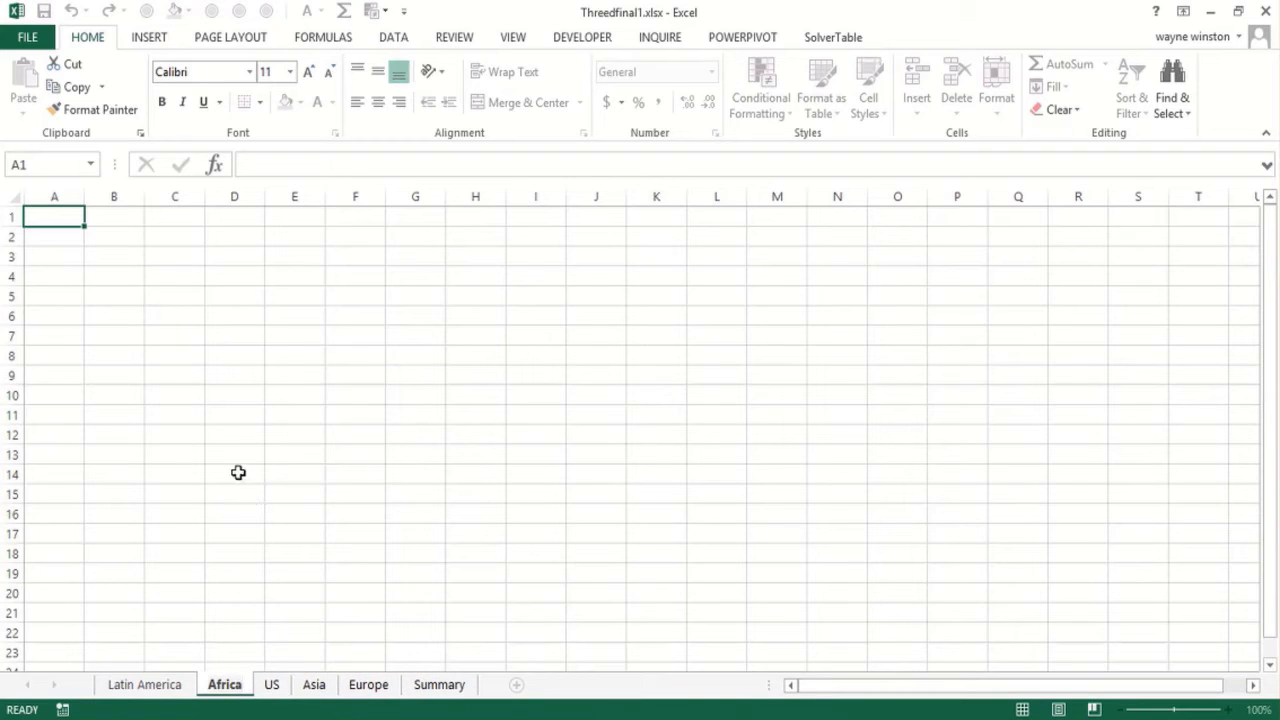
Enter 65 in cell B3 of the Africa sheet and check the total on the Summary sheet
{"action": "left_click", "coordinate": [100, 257]}
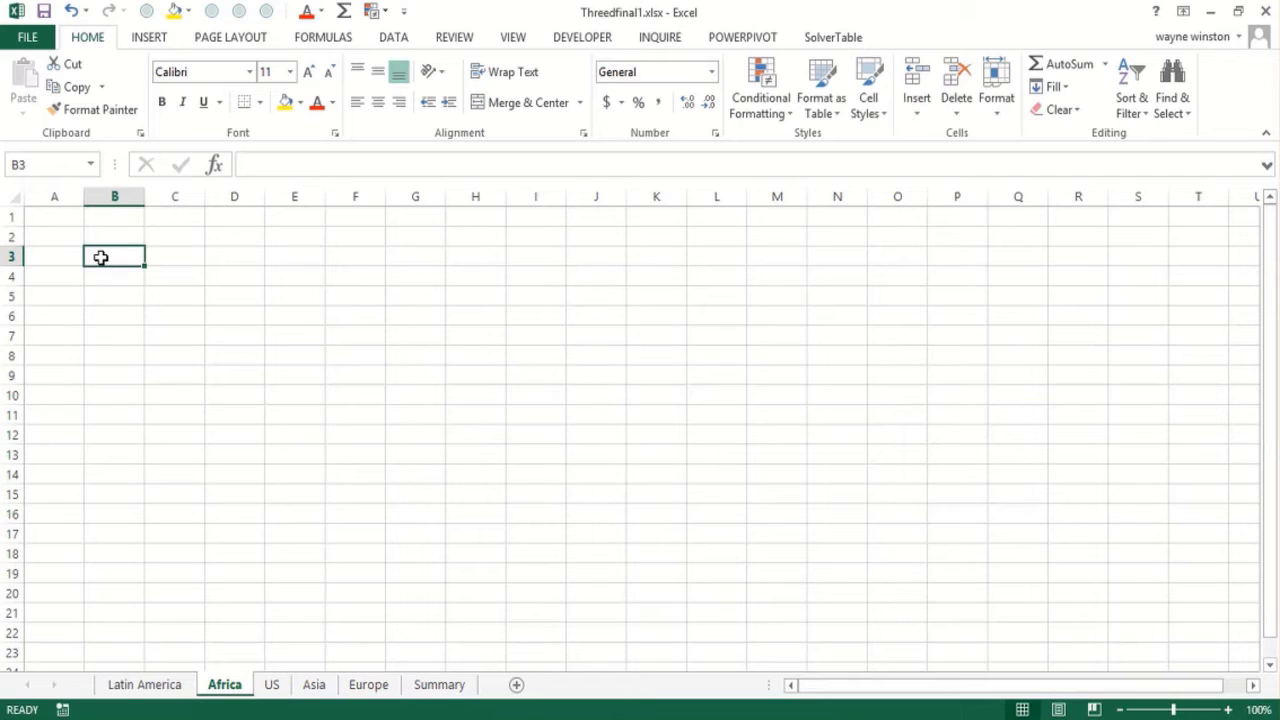
{"action": "type", "text": "65"}
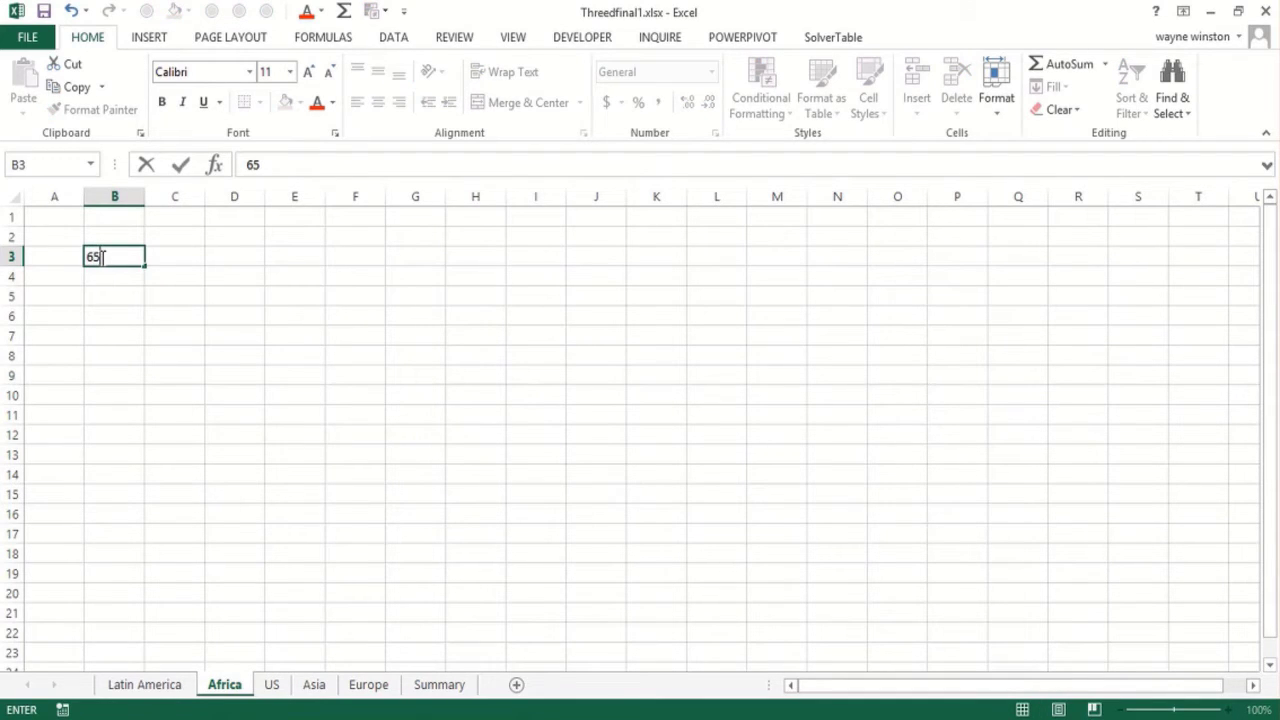
{"action": "left_click", "coordinate": [431, 690]}
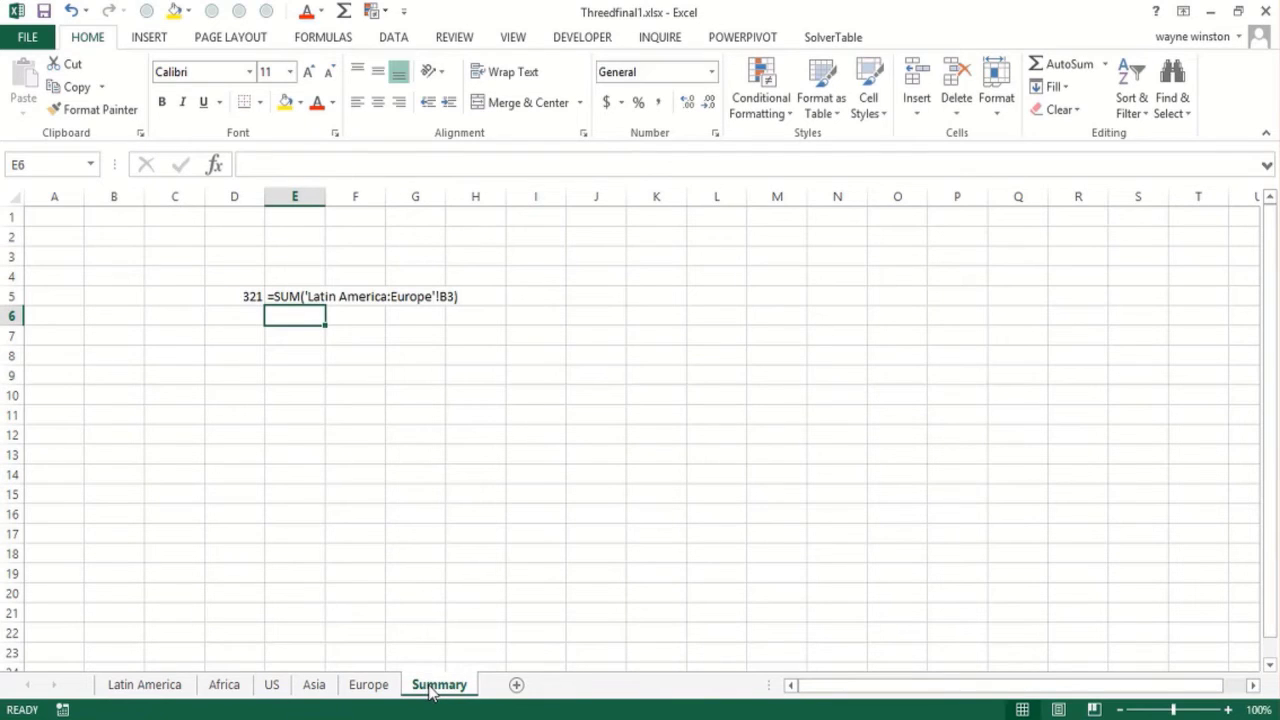
Change cell B3 of the Africa sheet to 70 and review the total on the Summary sheet
{"action": "left_click", "coordinate": [226, 690]}
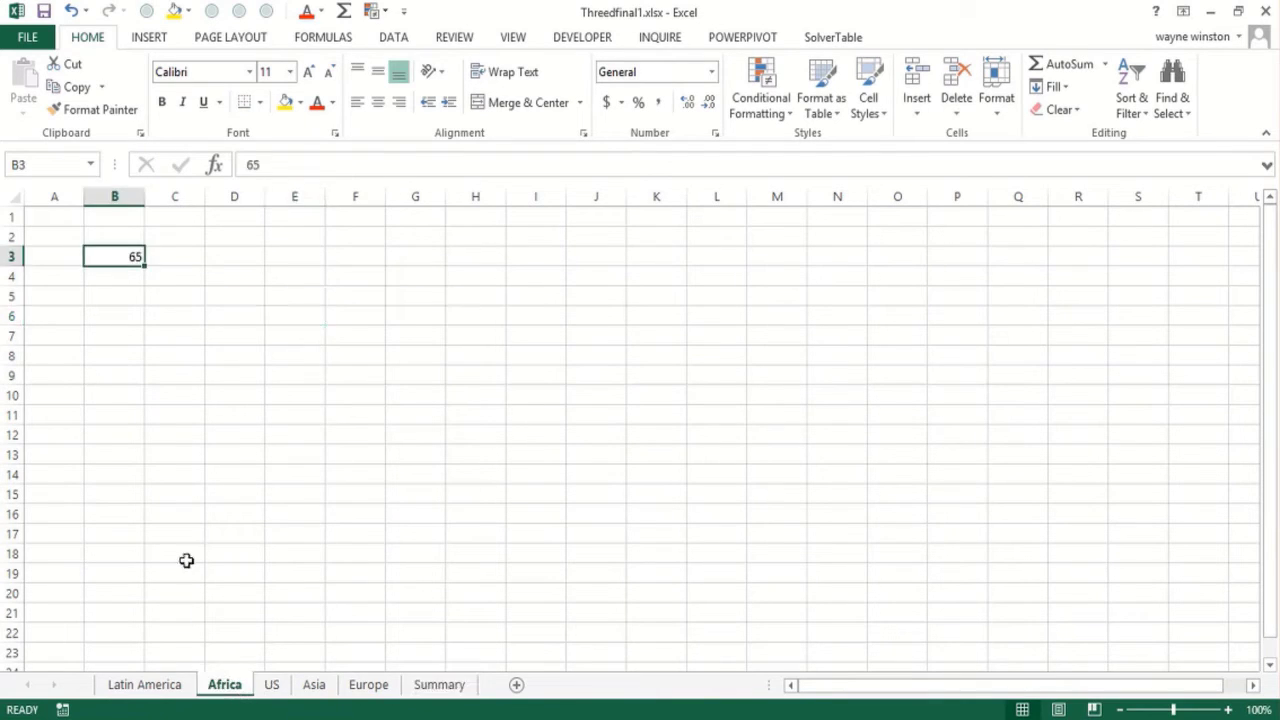
{"action": "type", "text": "70"}
{"action": "key", "text": "Return"}
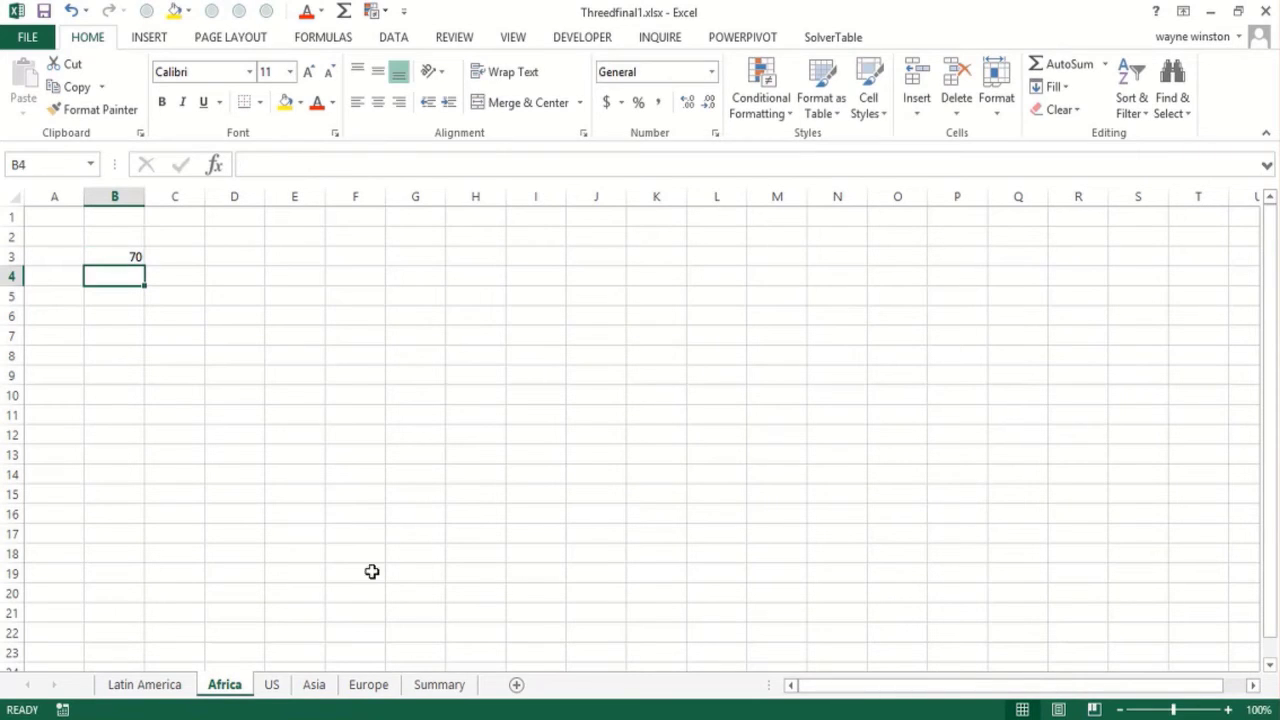
{"action": "left_click", "coordinate": [440, 686]}
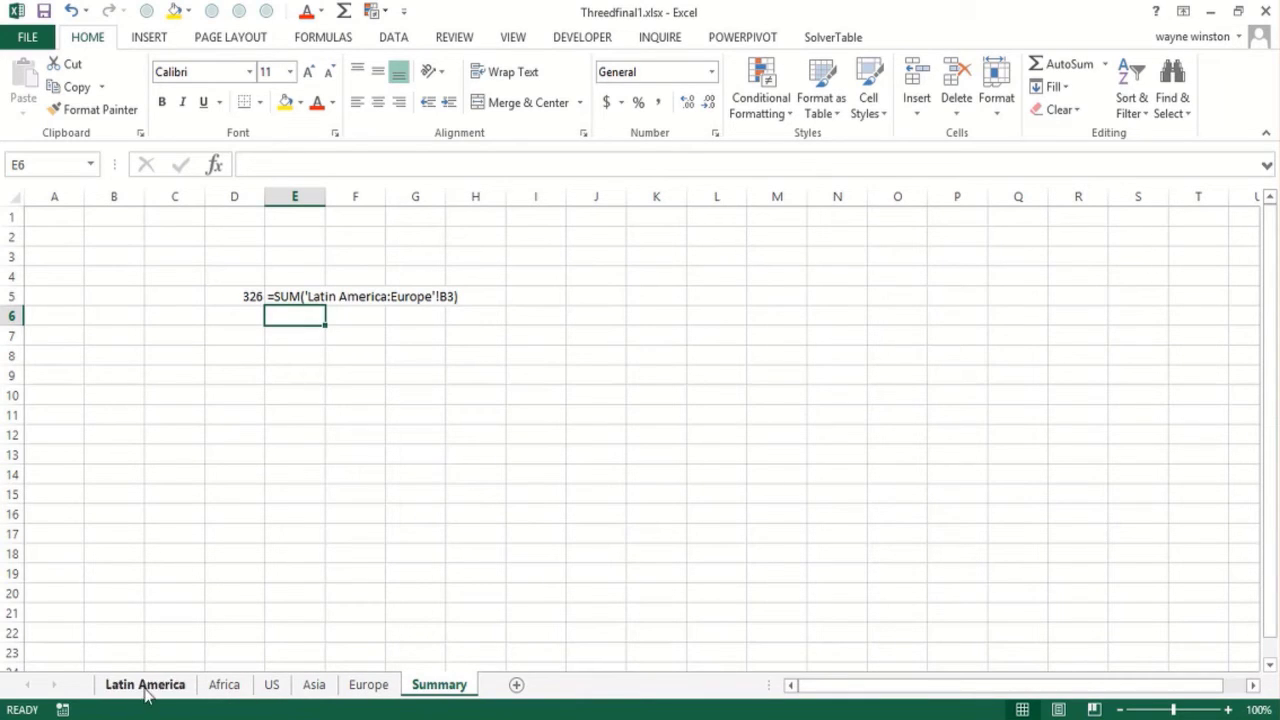
Switch to the browser and look through the author's books on Amazon, including the customer rating breakdown of Marketing Analytics
{"action": "left_click", "coordinate": [539, 335]}
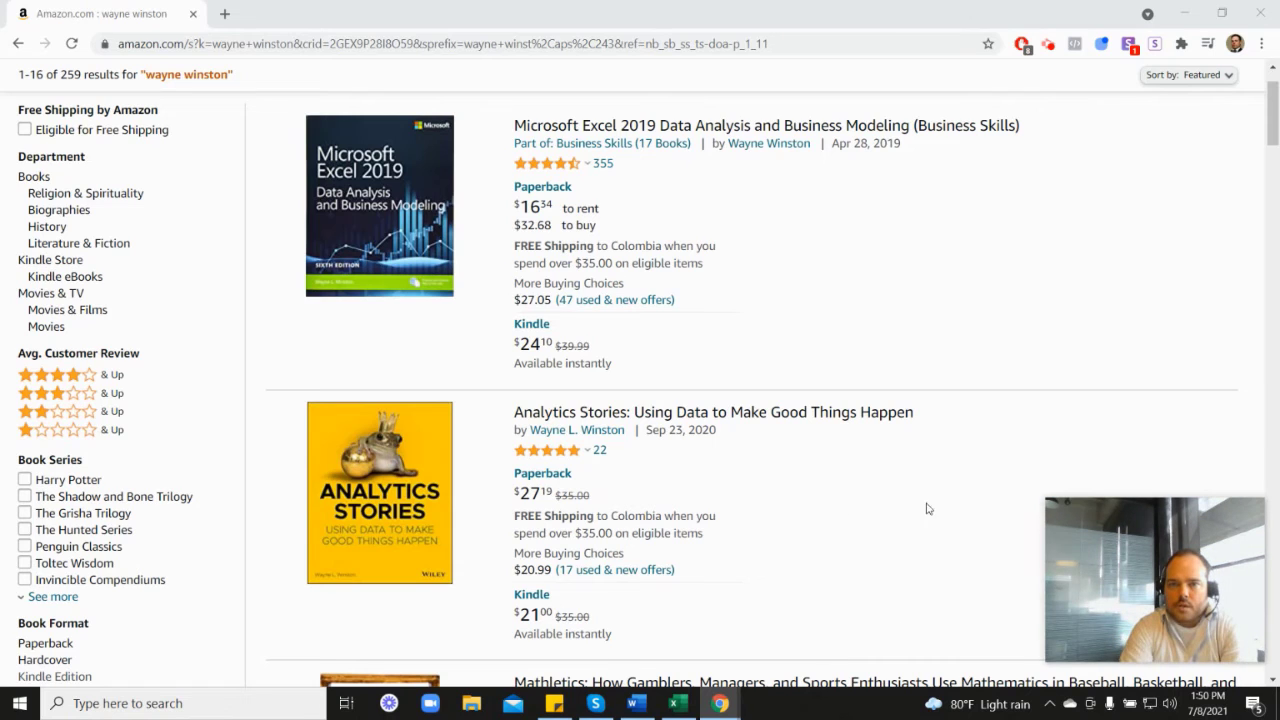
{"action": "mouse_move", "coordinate": [548, 172]}
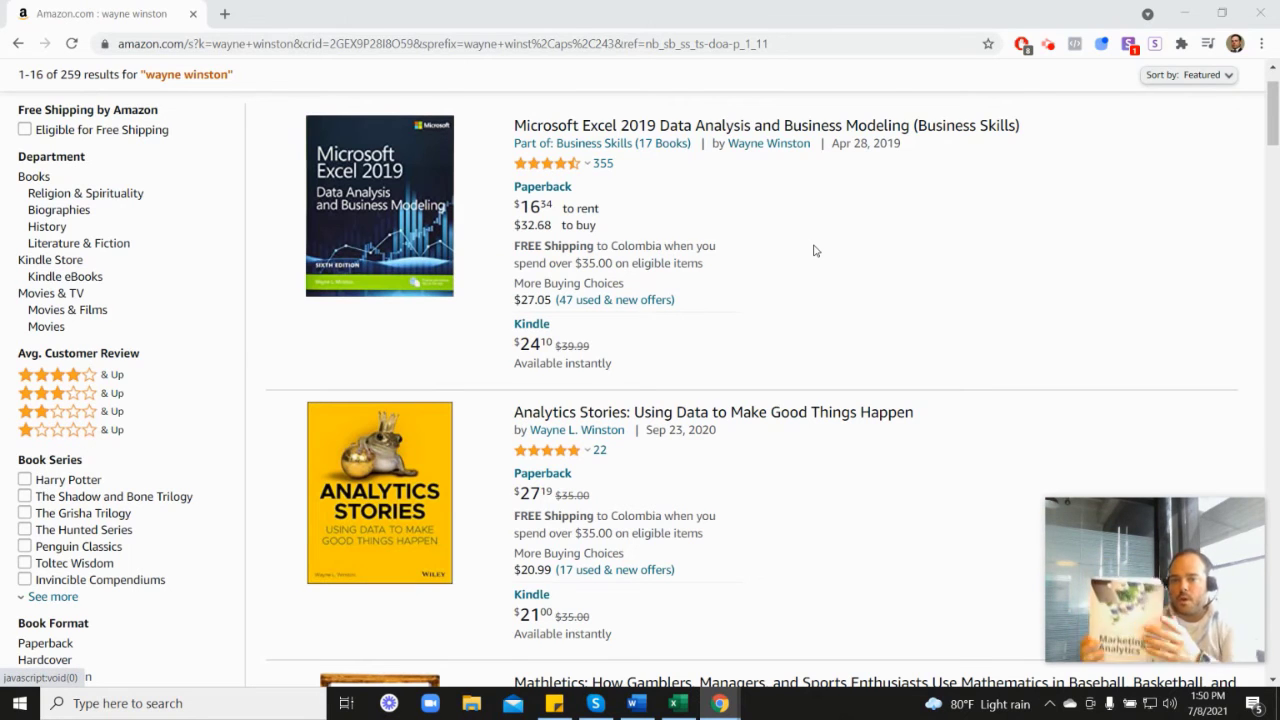
{"action": "scroll", "coordinate": [1177, 406], "scroll_direction": "down", "scroll_amount": 6}
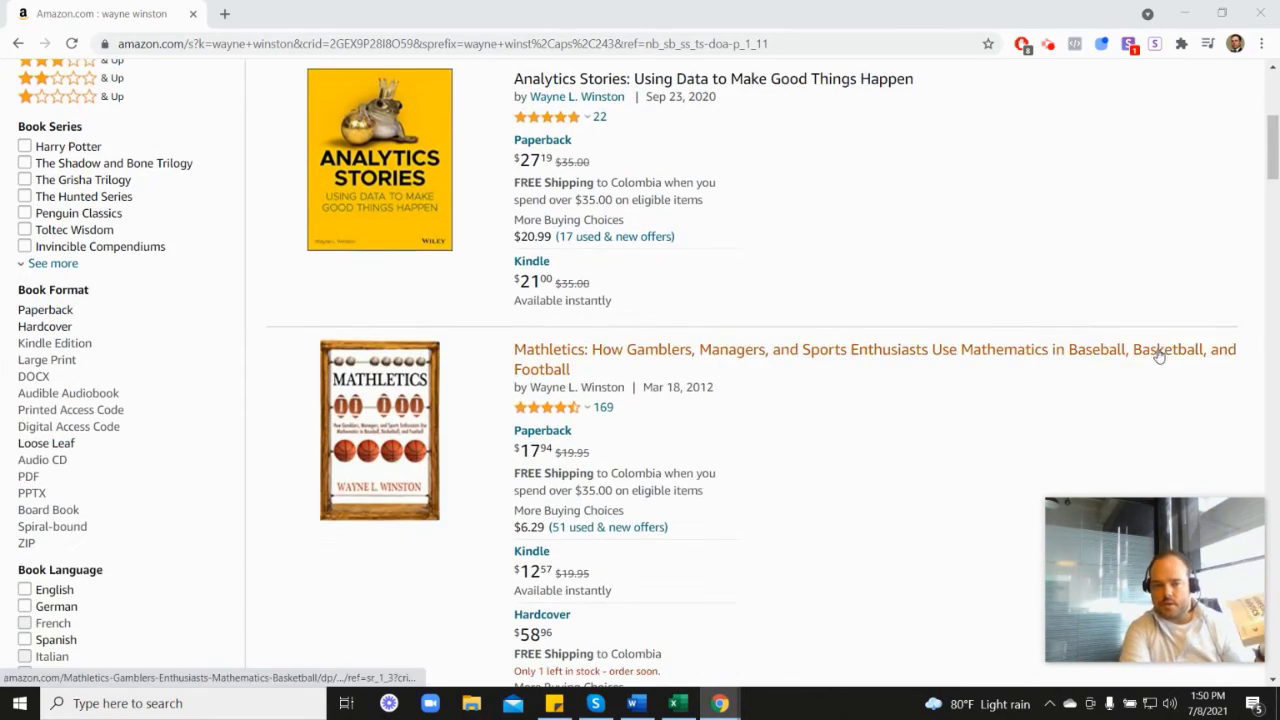
{"action": "scroll", "coordinate": [1046, 496], "scroll_direction": "down", "scroll_amount": 2}
{"action": "mouse_move", "coordinate": [563, 378]}
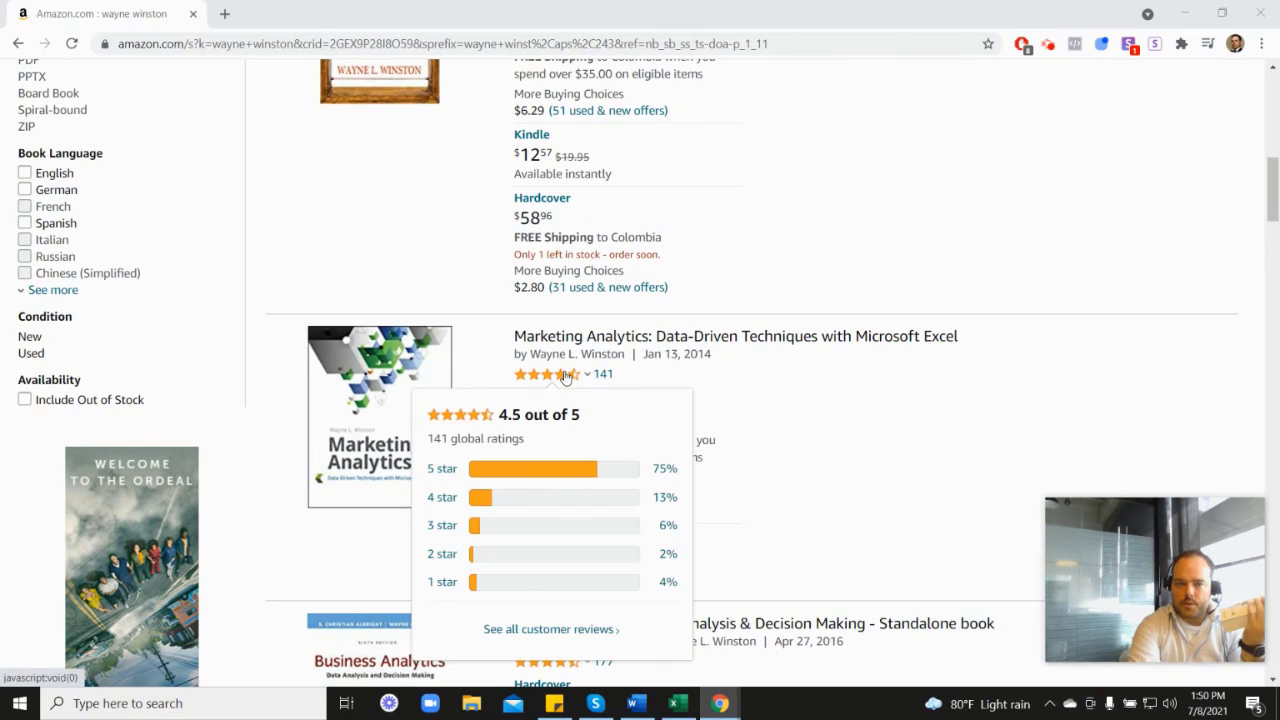
{"action": "scroll", "coordinate": [746, 380], "scroll_direction": "up", "scroll_amount": 6}
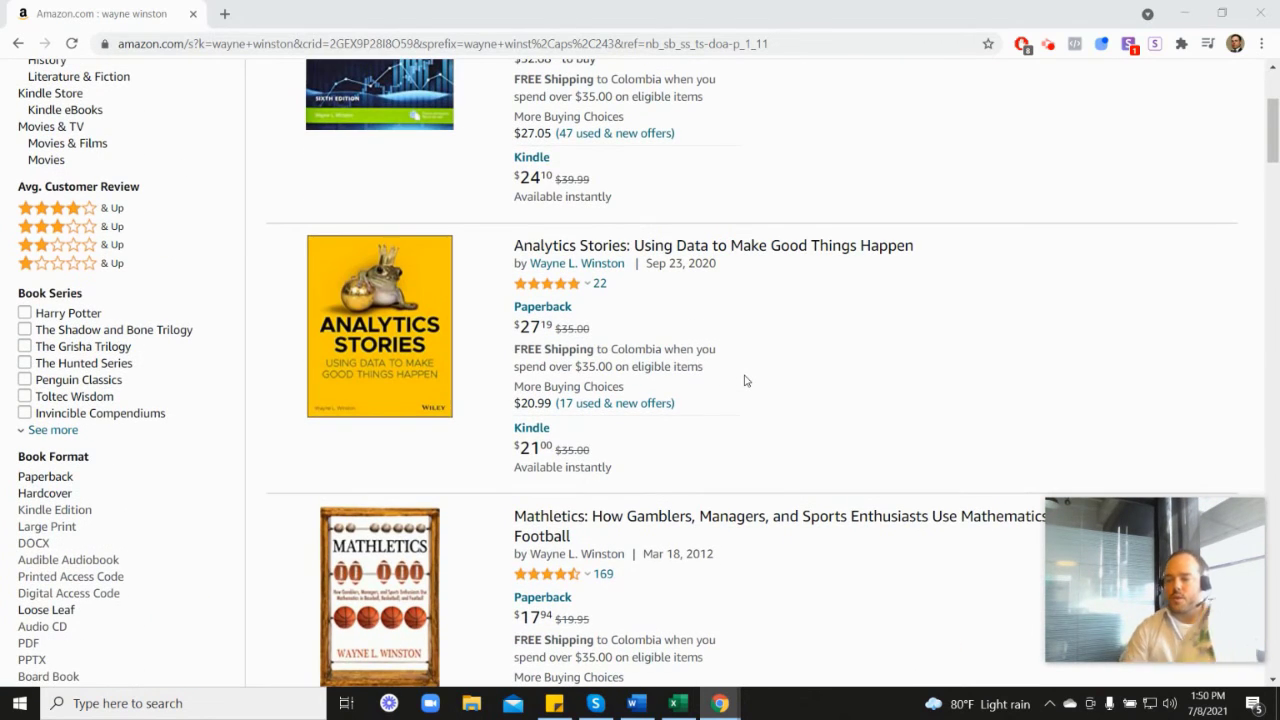